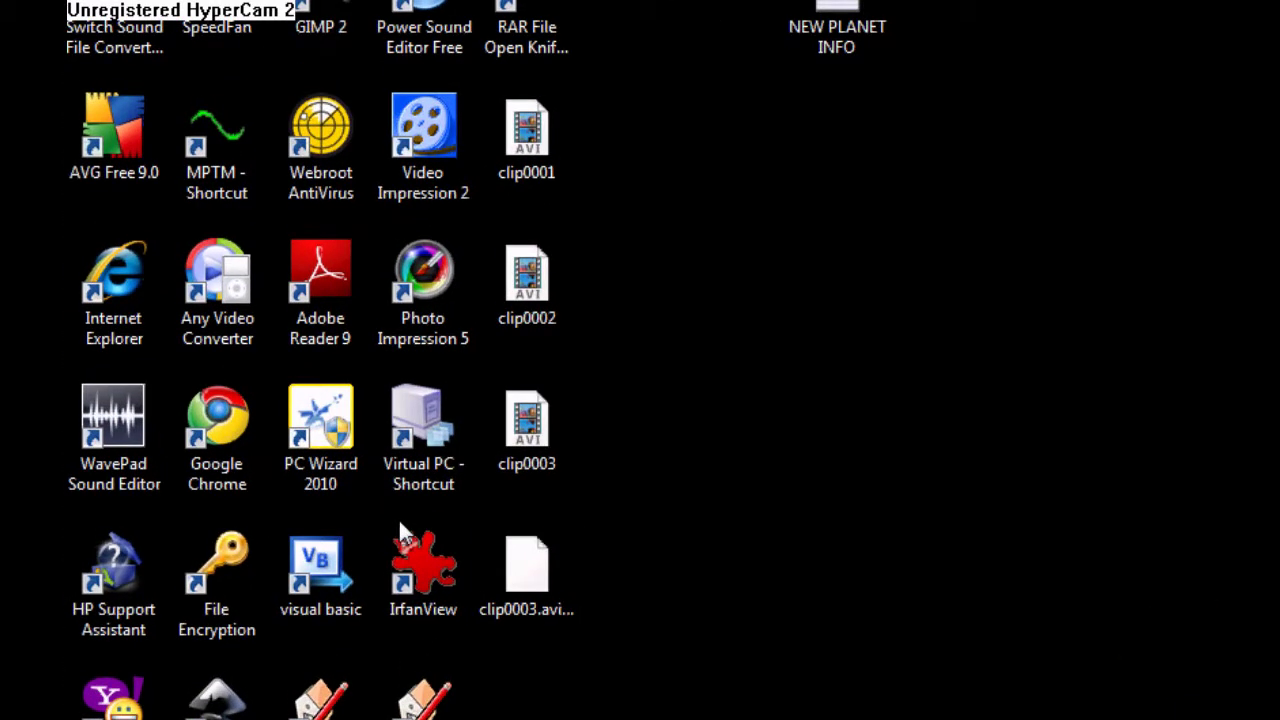
# Open Internet Explorer and search Google for "hot knife".
pyautogui.doubleClick(104, 295)
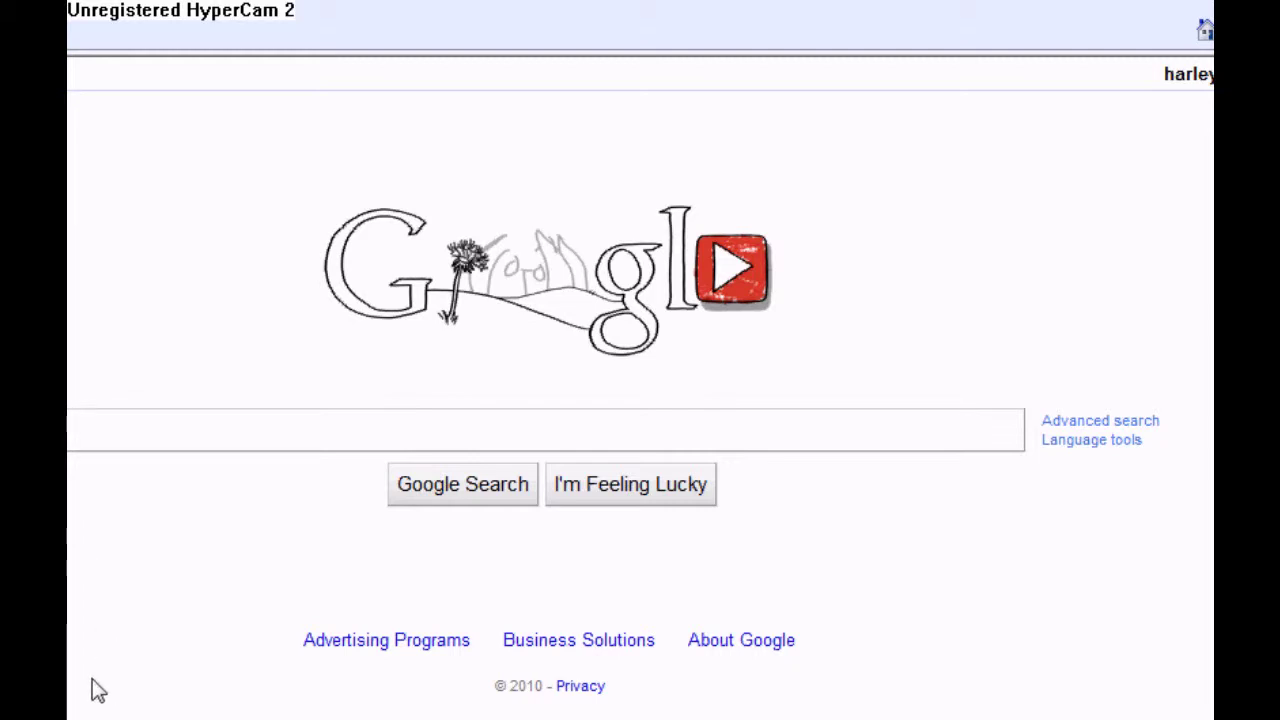
pyautogui.write('h')
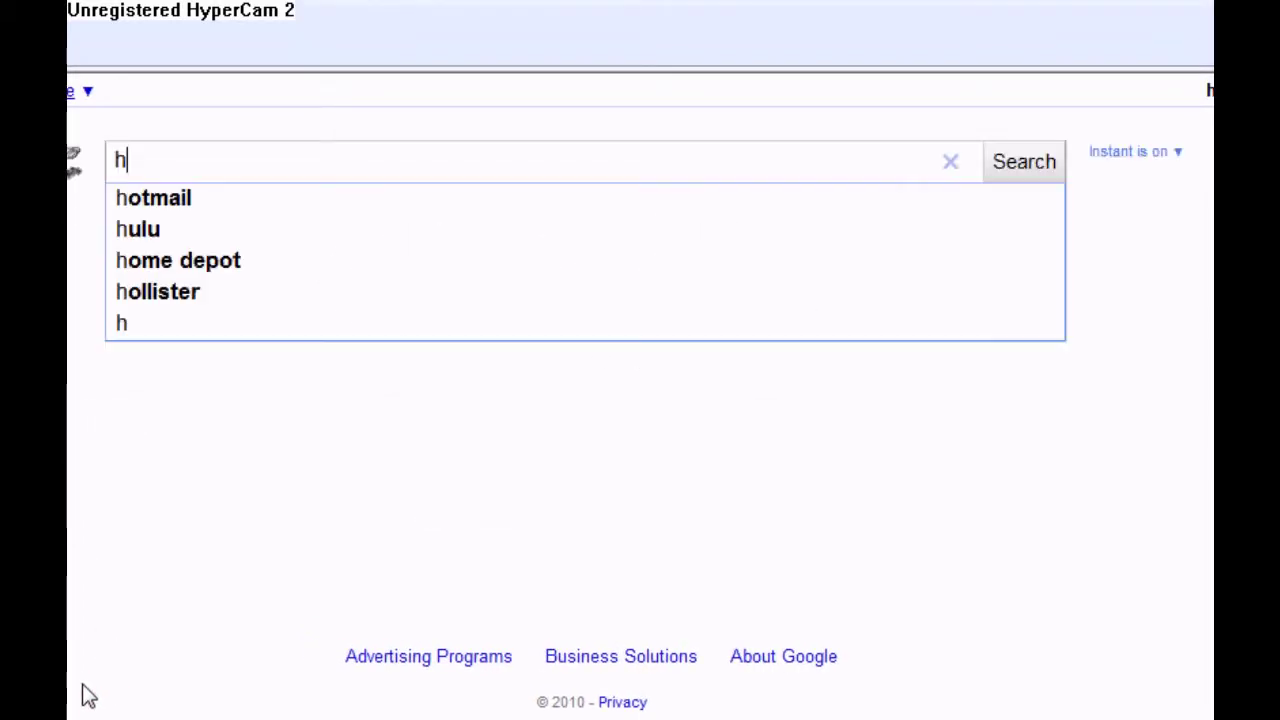
pyautogui.write('ot kn')
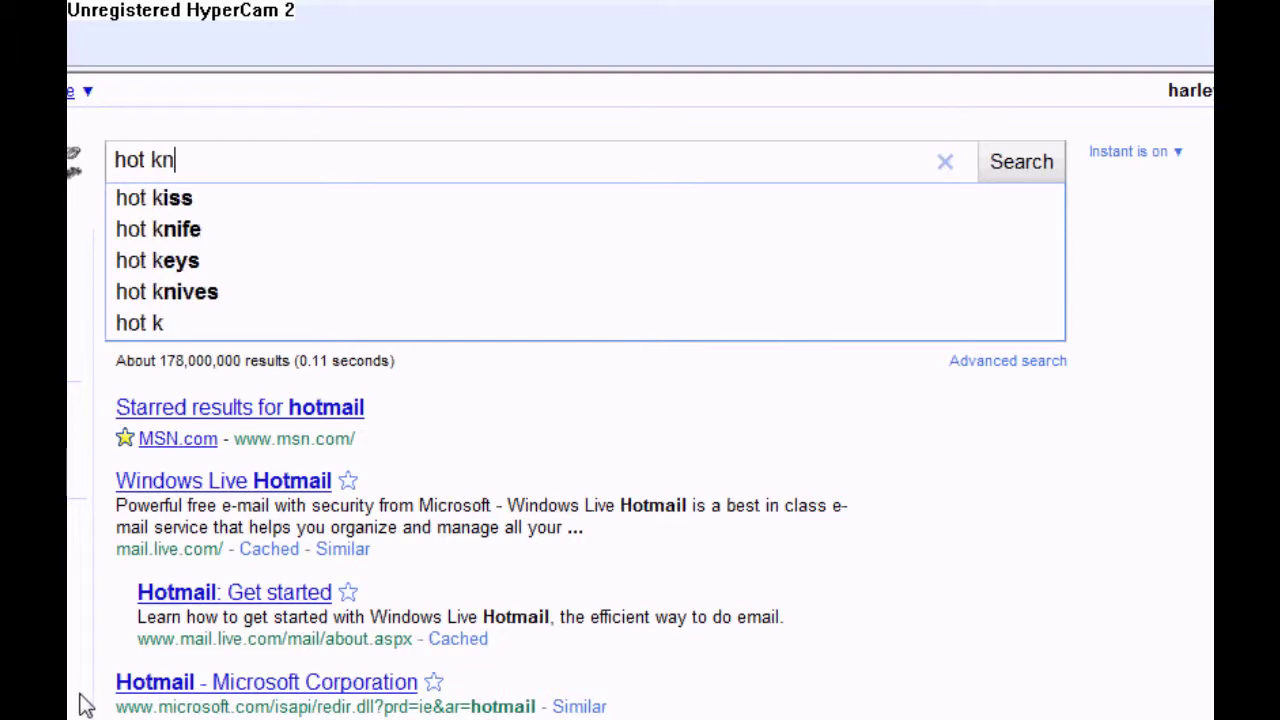
pyautogui.write('ife')
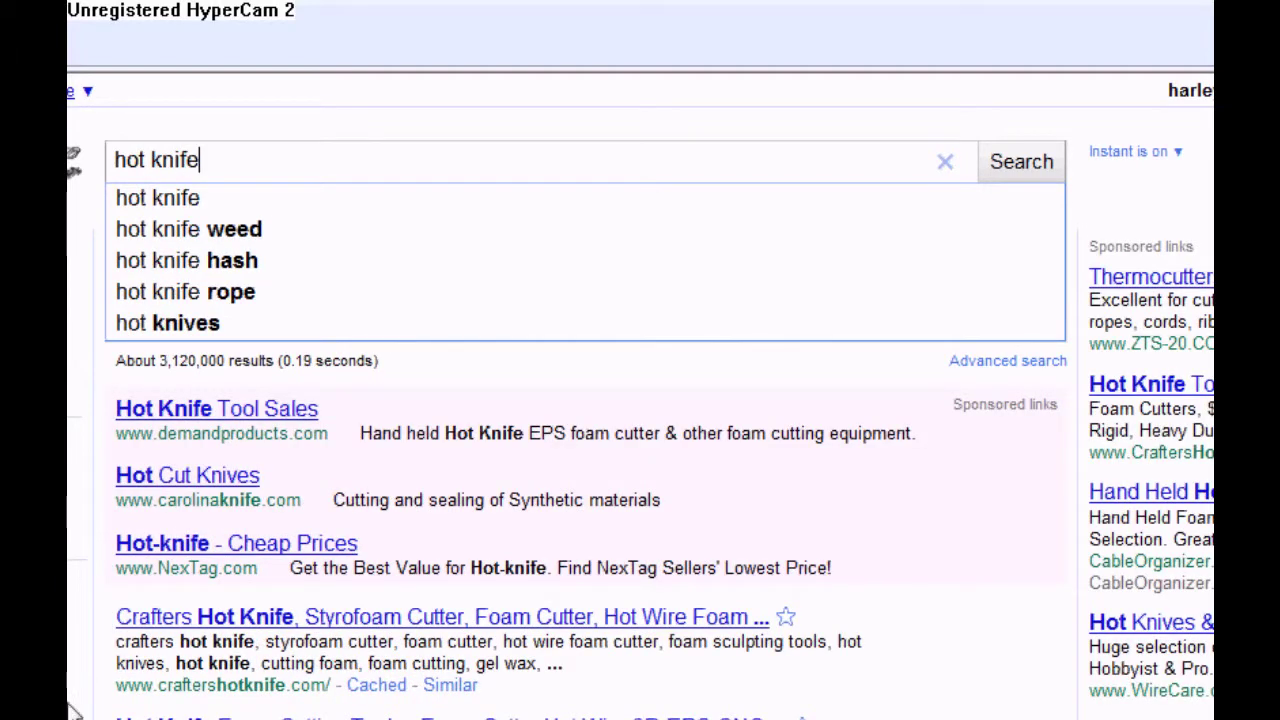
pyautogui.press('Return')
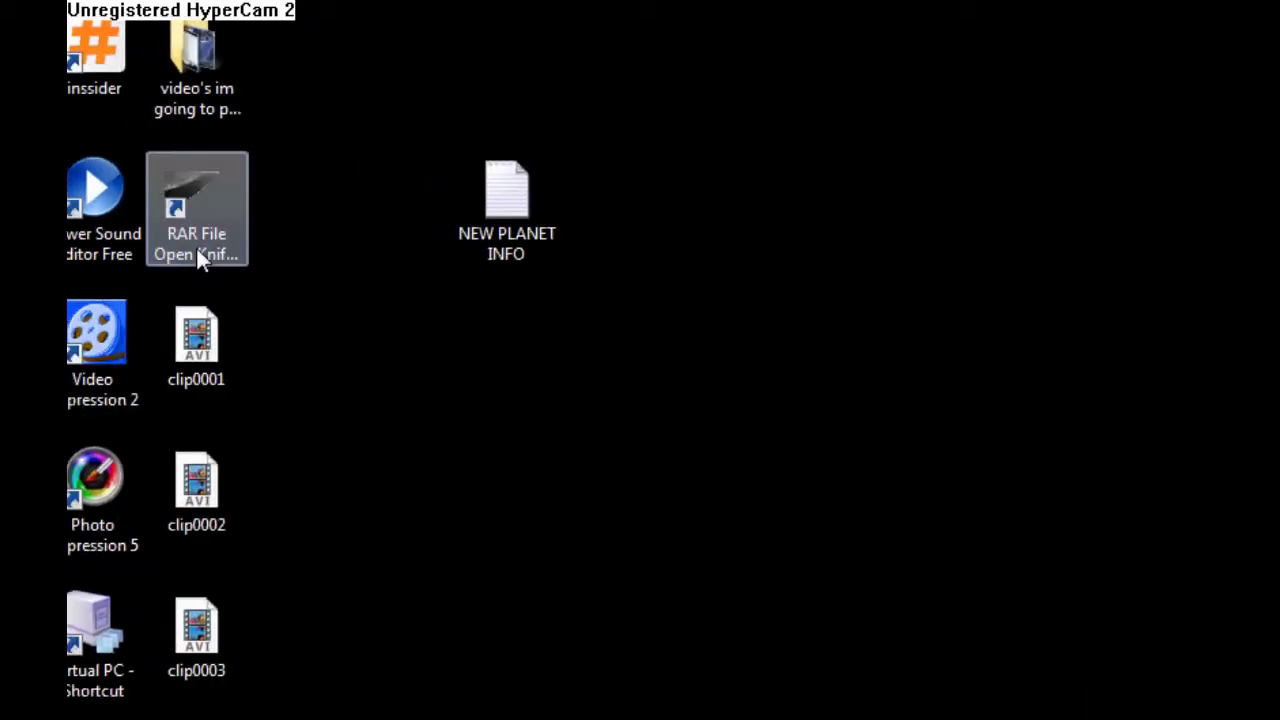
# Check the full name of the RAR File Open Knife shortcut, reopen Internet Explorer and search Google for "open knife".
pyautogui.click(196, 248)
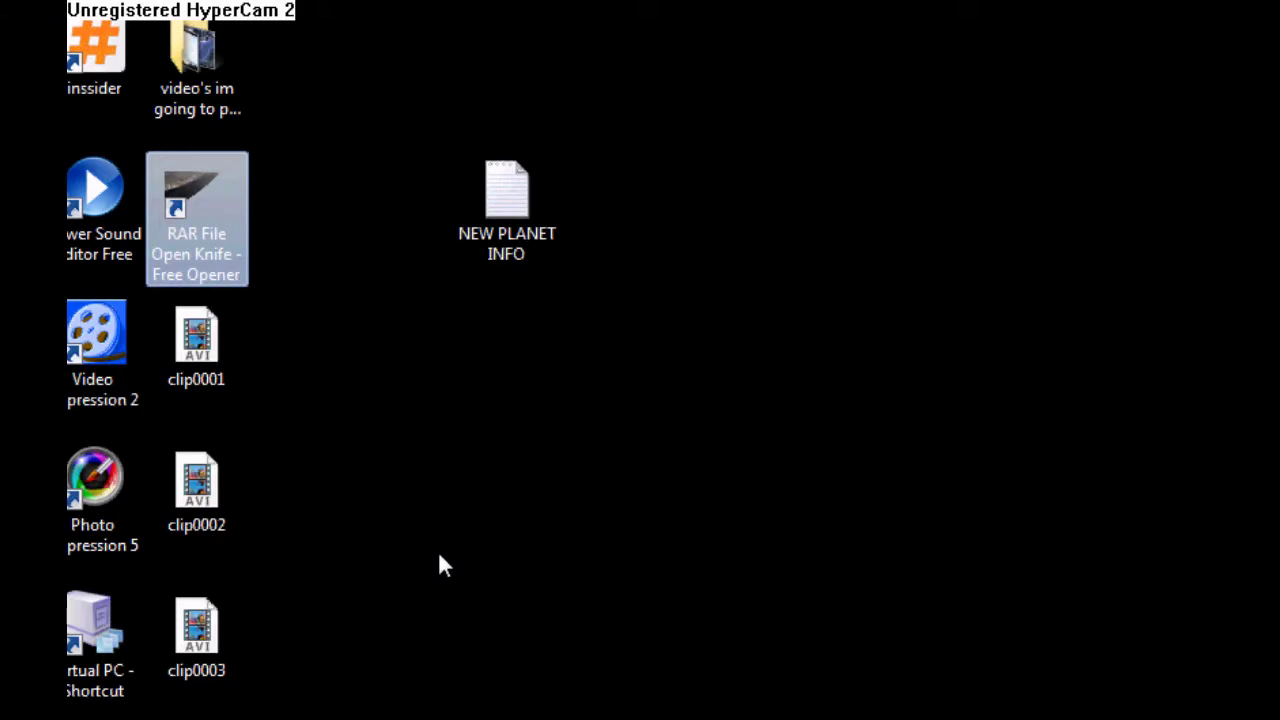
pyautogui.doubleClick(134, 515)
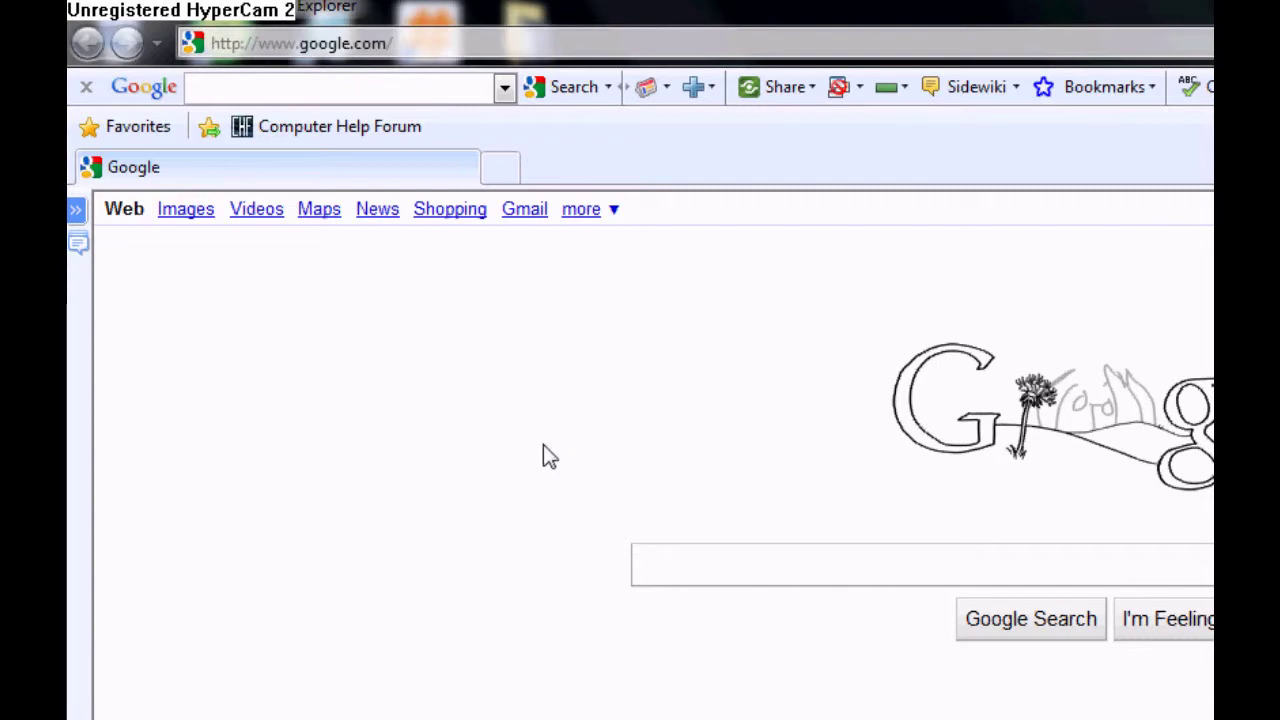
pyautogui.press('F11')
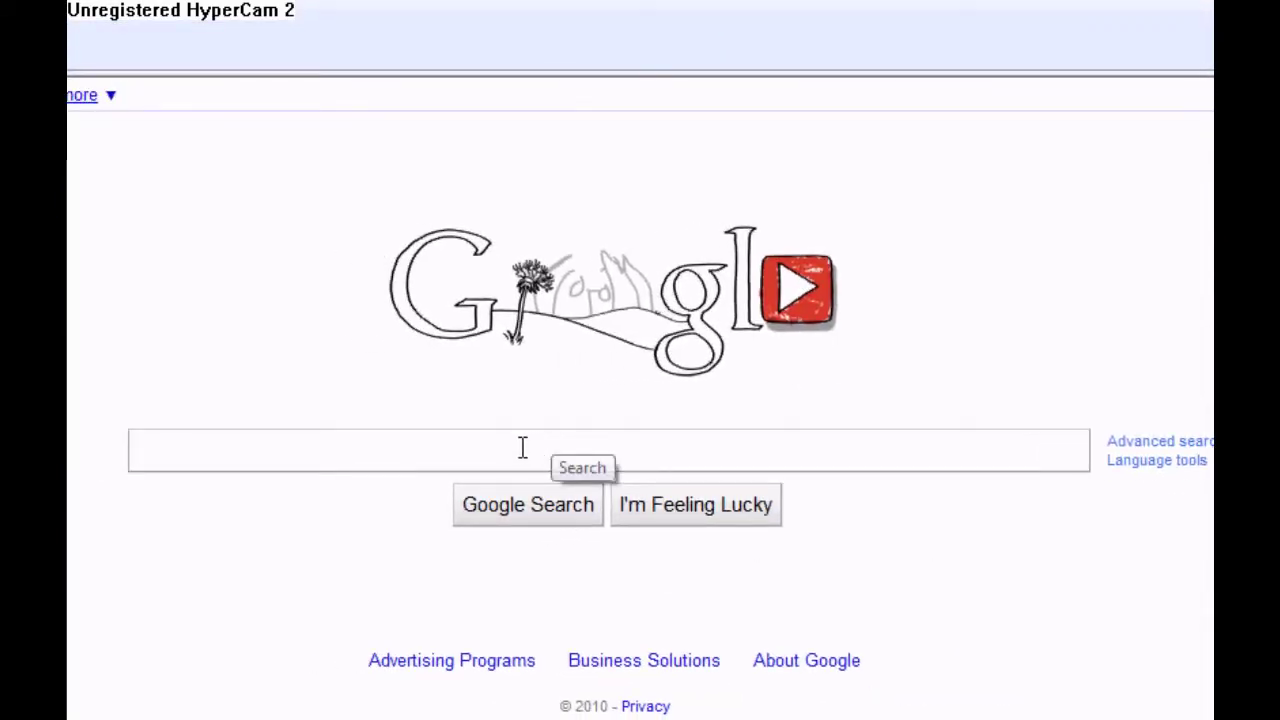
pyautogui.write('open ')
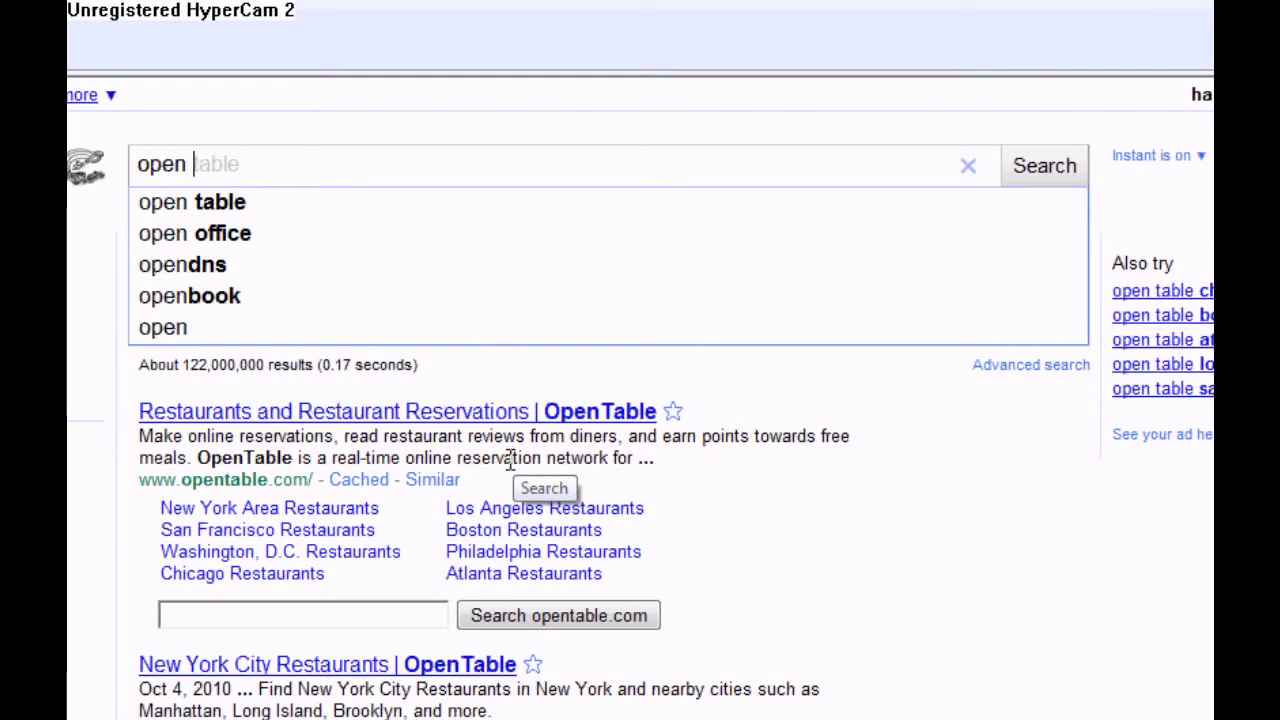
pyautogui.write('knife')
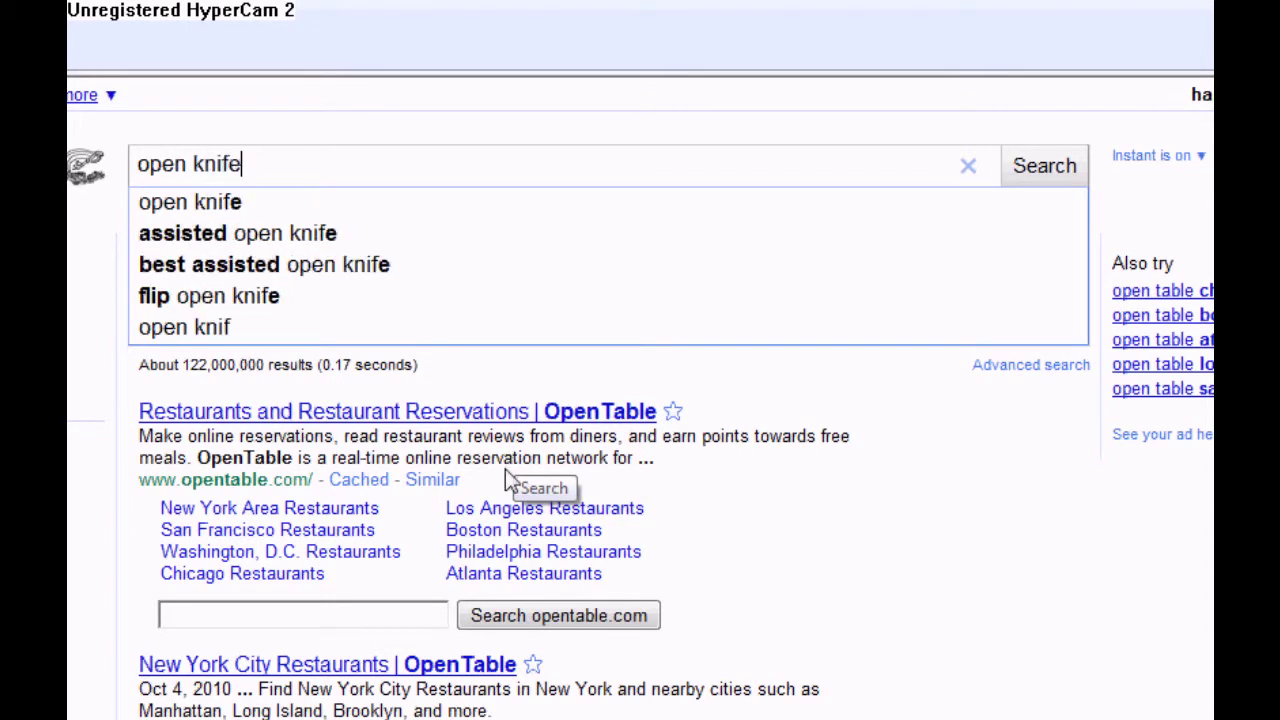
pyautogui.press('Return')
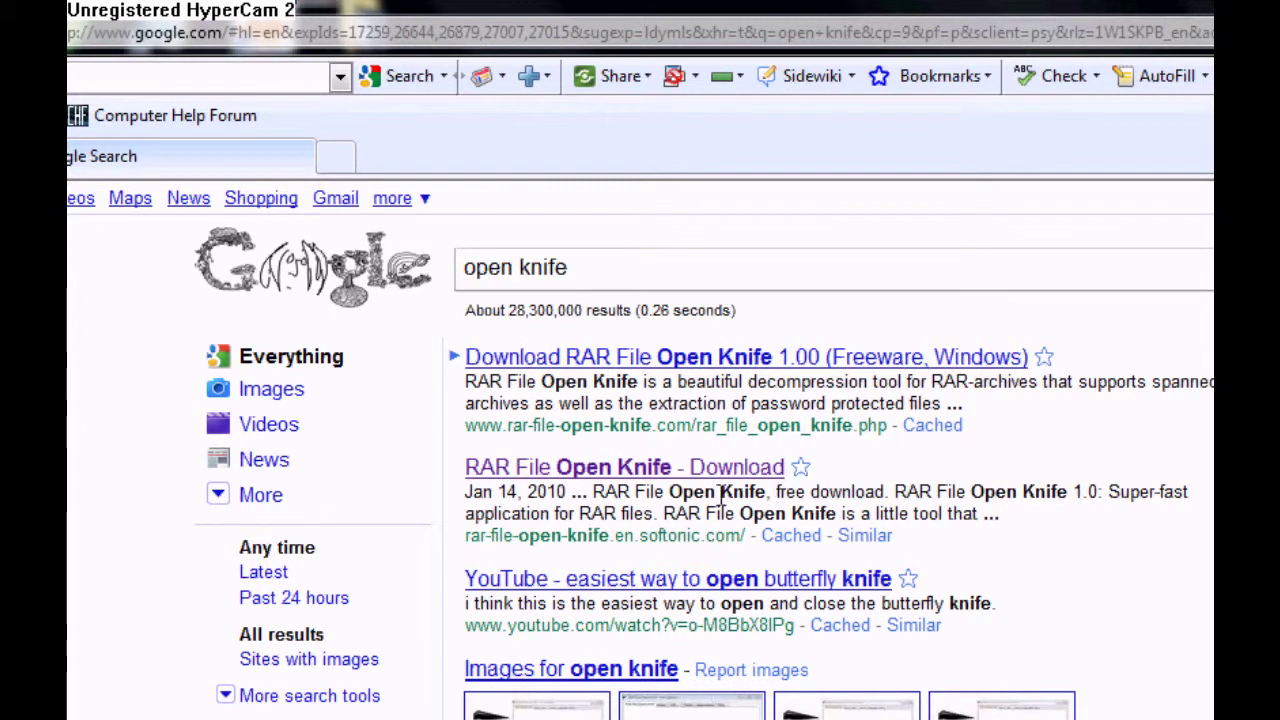
# Start the RAR File Open Knife download from its Softonic page and cancel the file download.
pyautogui.click(652, 470)
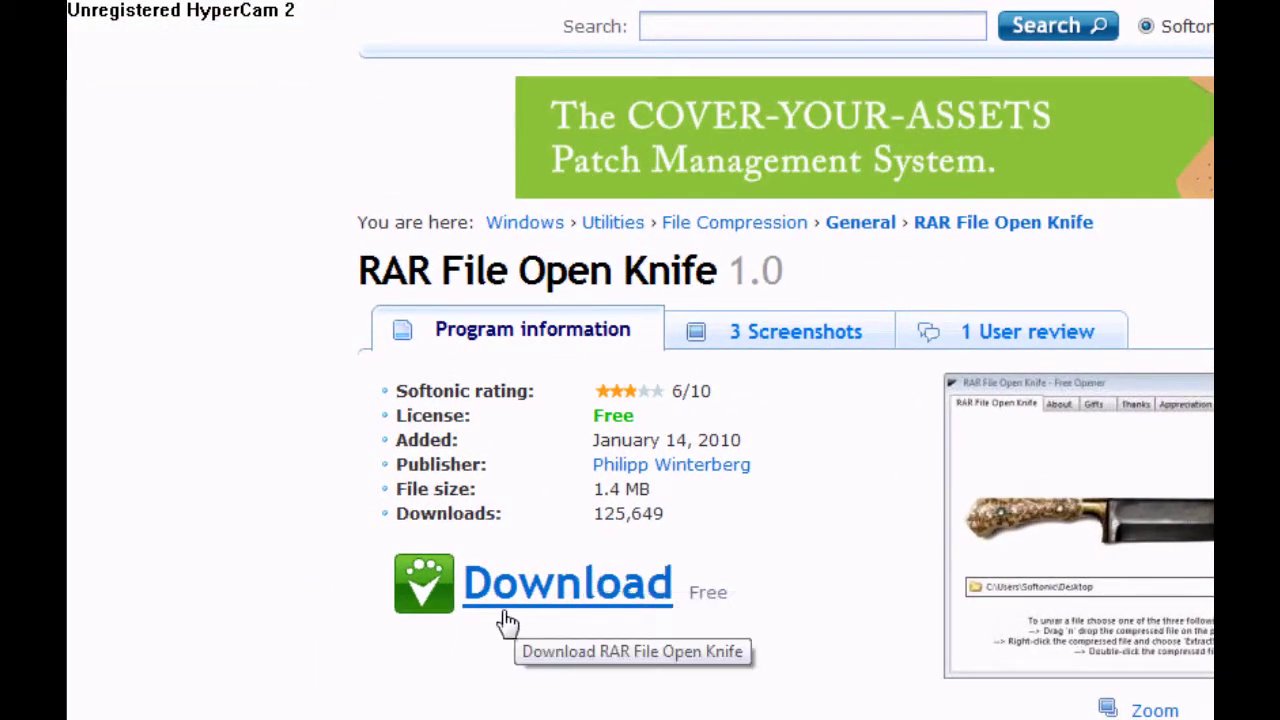
pyautogui.click(557, 592)
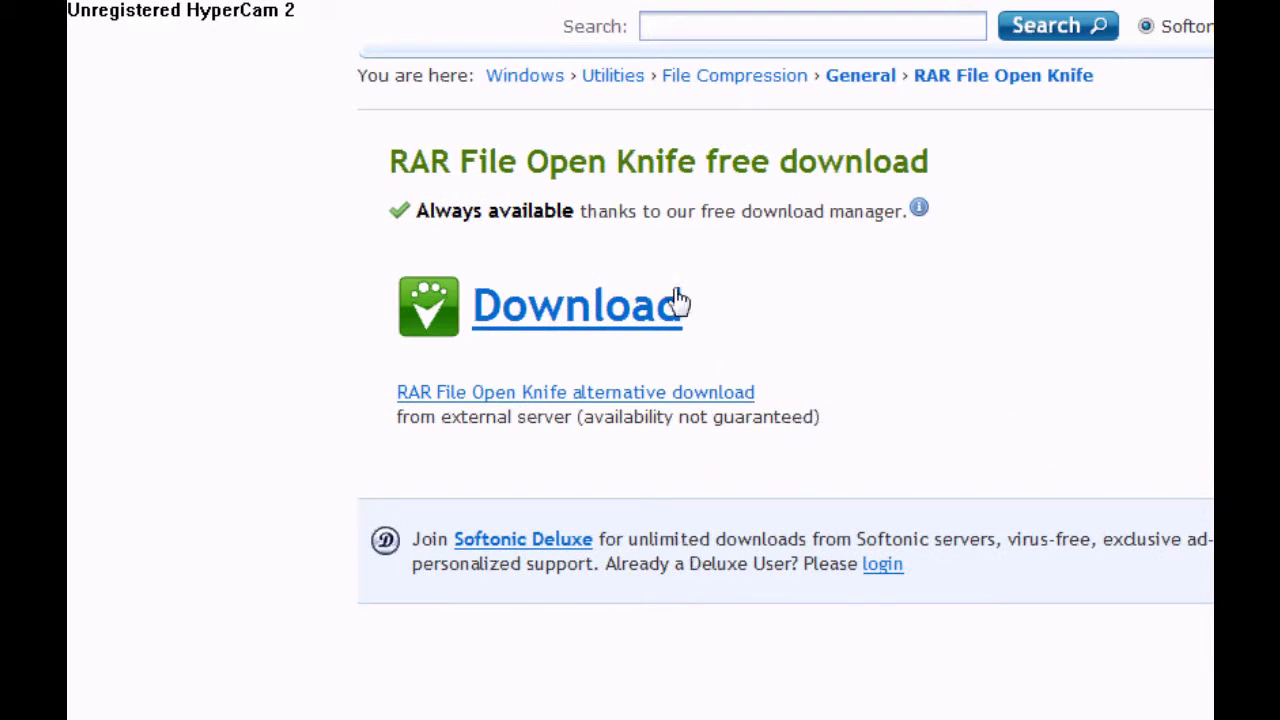
pyautogui.click(633, 315)
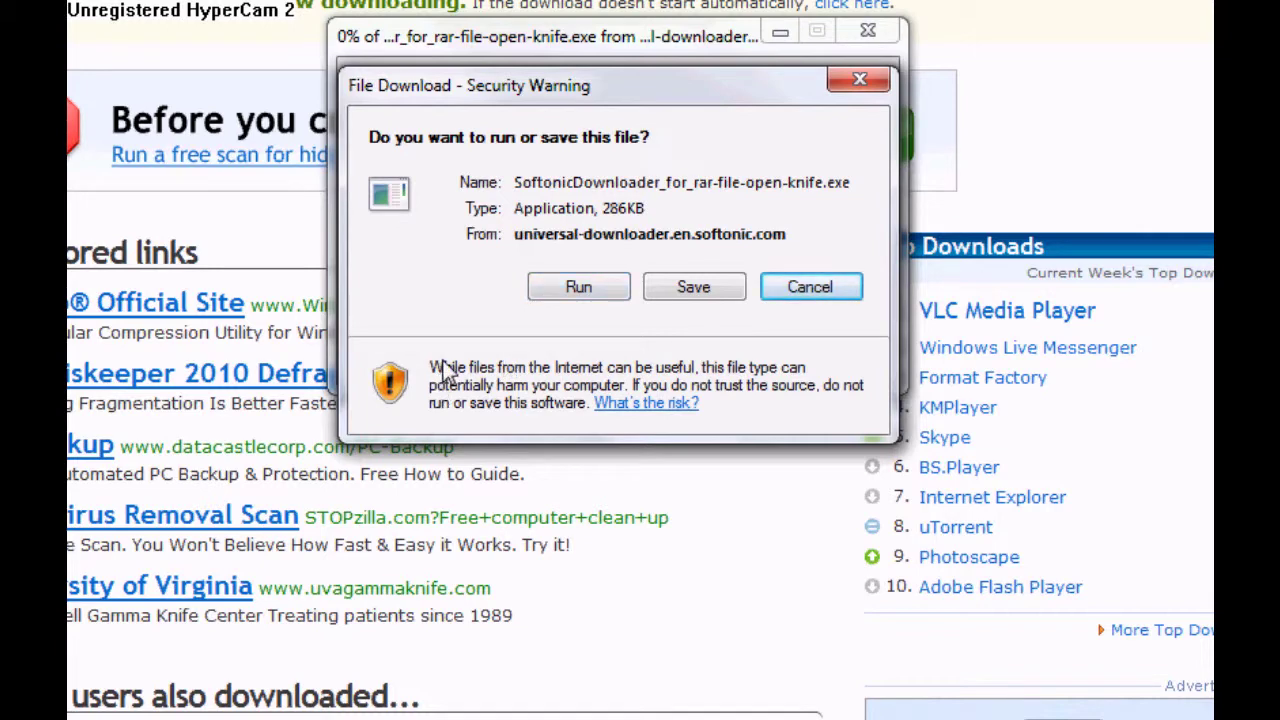
pyautogui.click(832, 292)
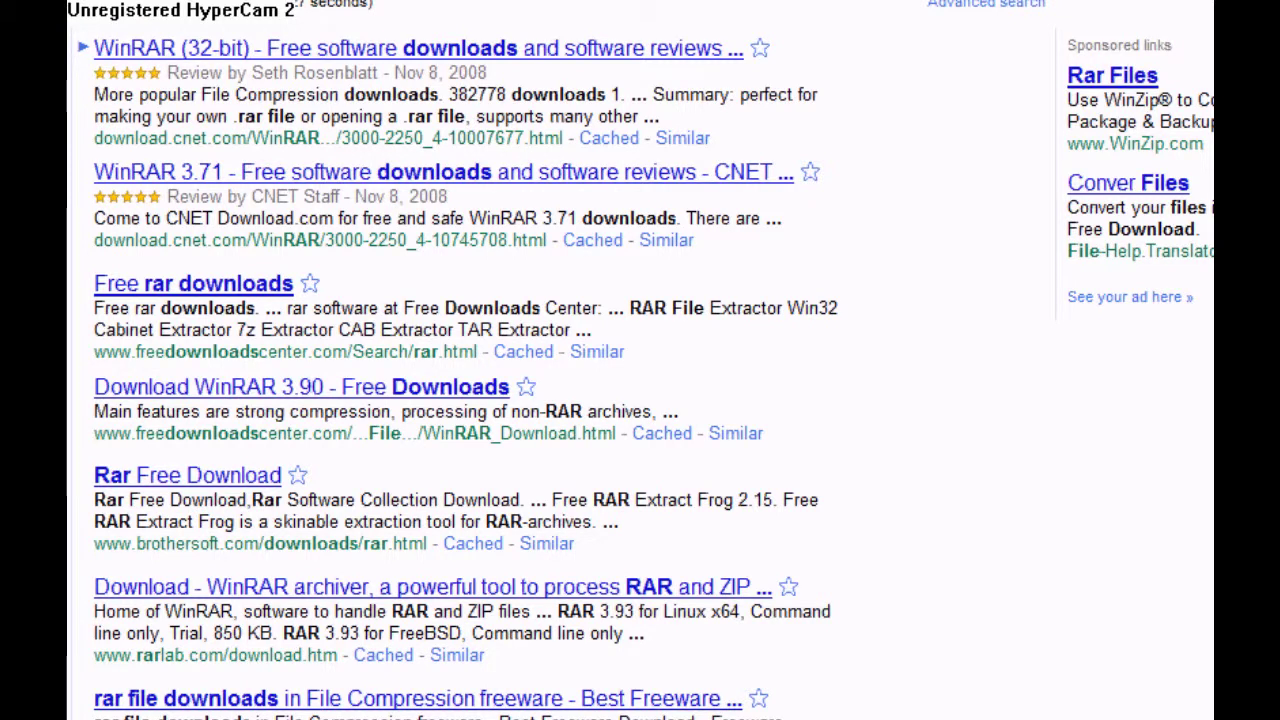
# Examine the software and prices on the Free rar downloads page and the offers on the Brothersoft rar page.
pyautogui.click(189, 283)
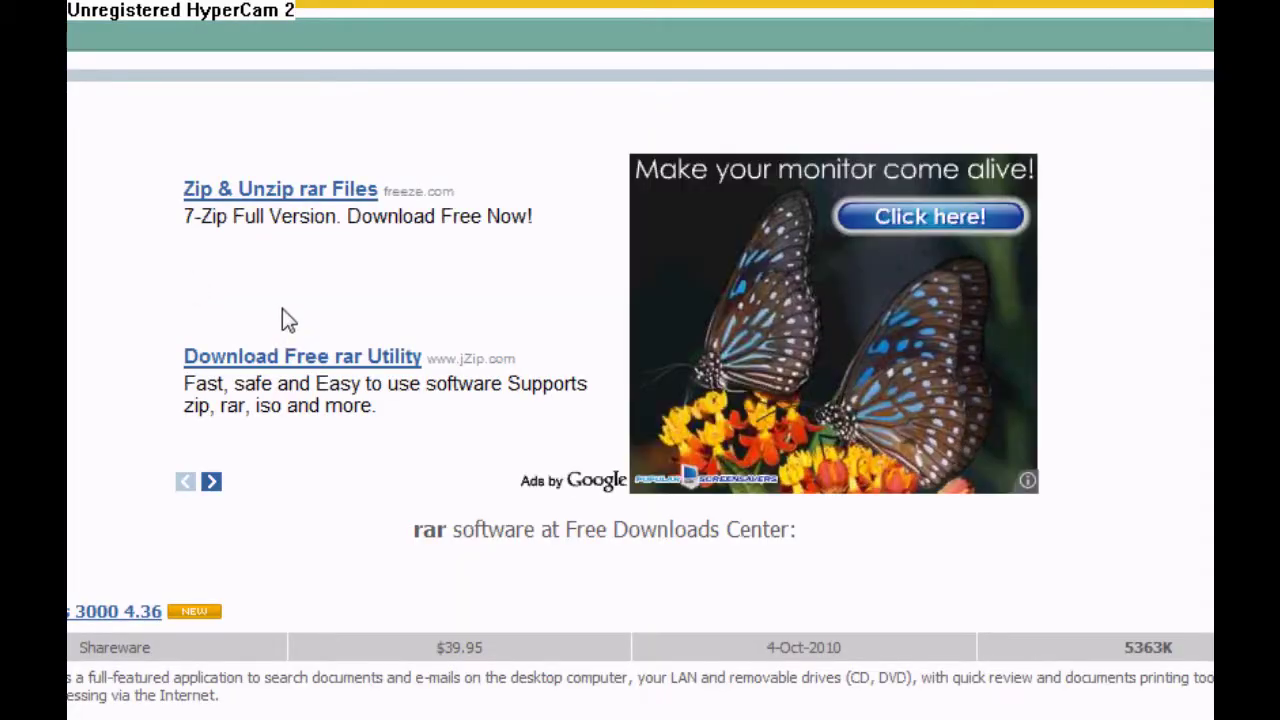
pyautogui.scroll(-5, 289, 323)
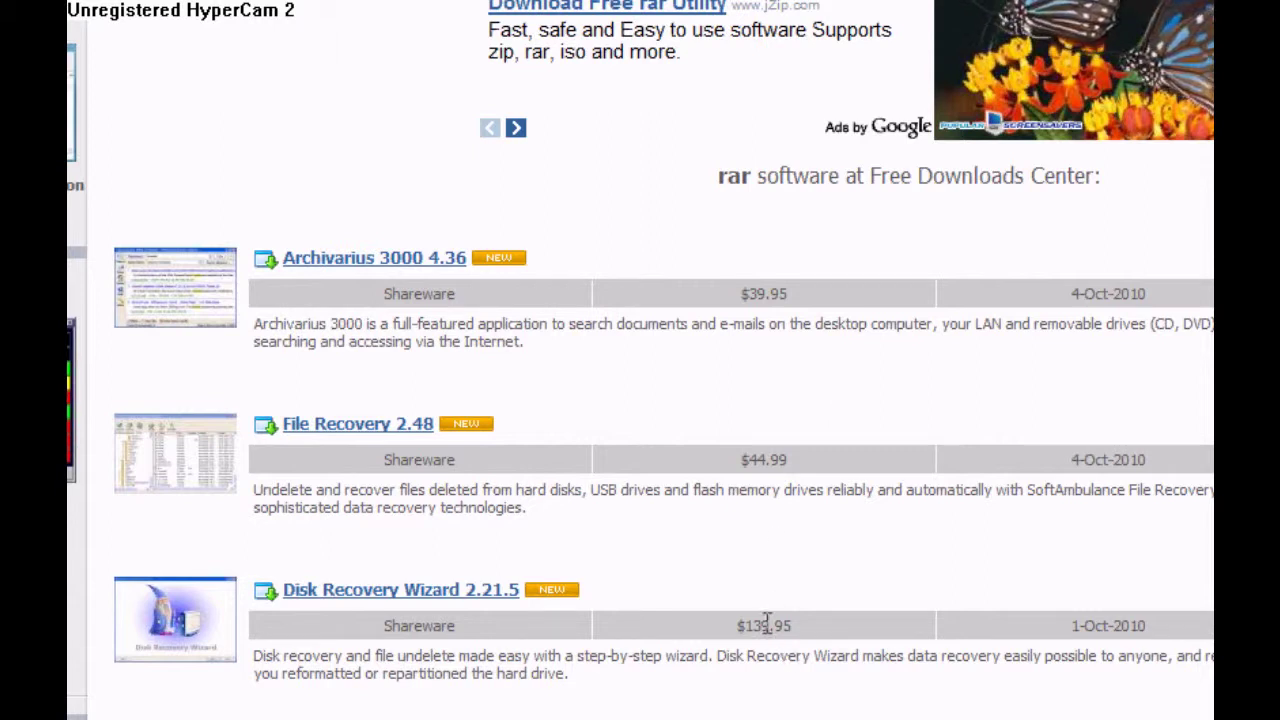
pyautogui.moveTo(792, 626); pyautogui.dragTo(738, 626)
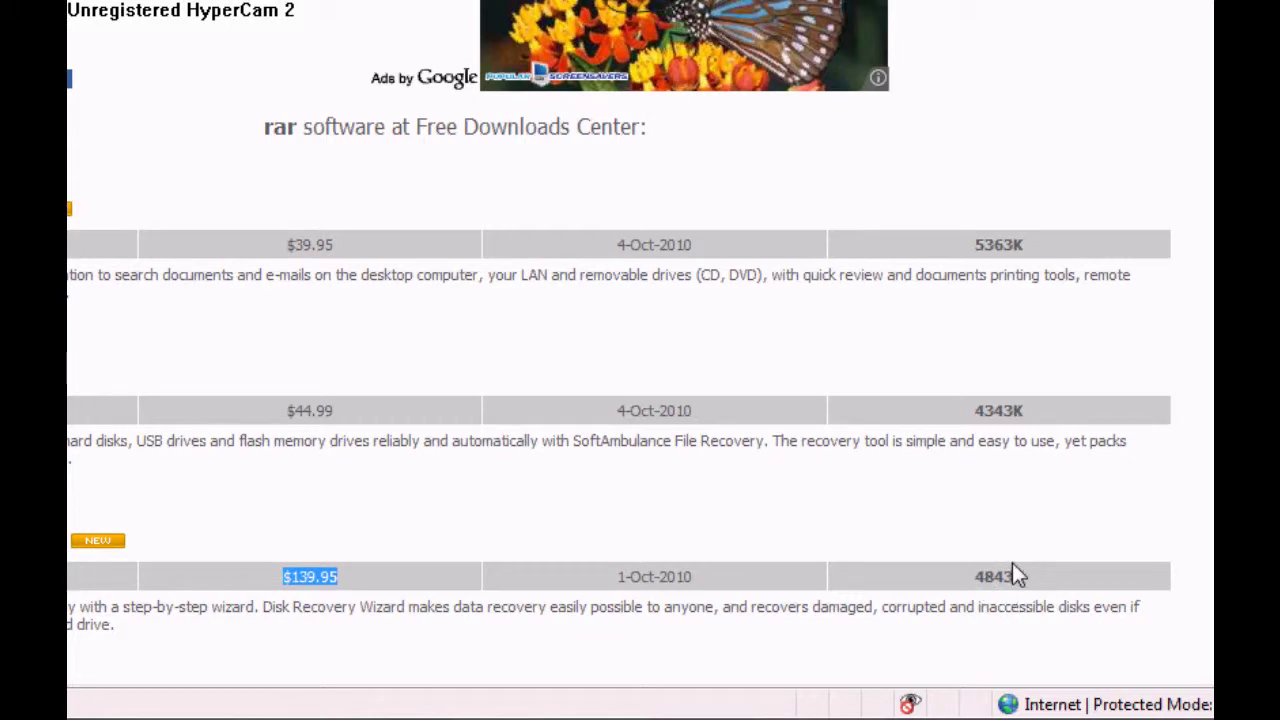
pyautogui.press('BackSpace')
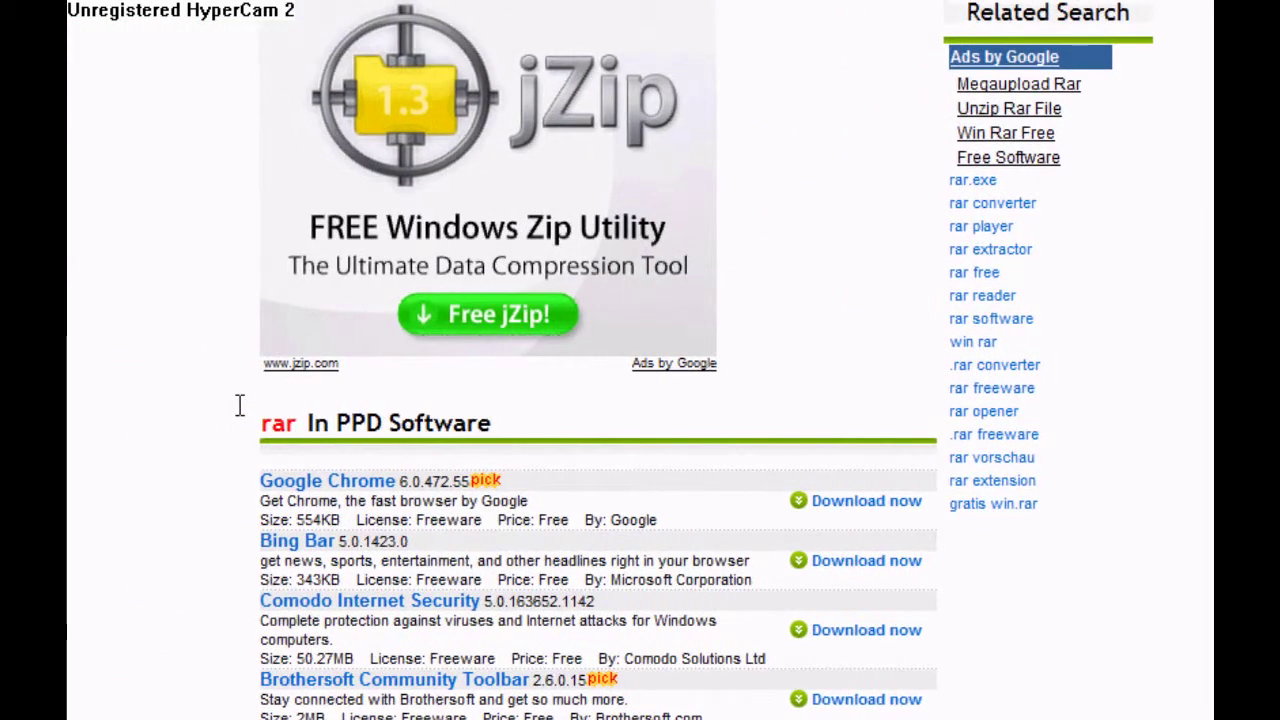
pyautogui.scroll(-3, 569, 572)
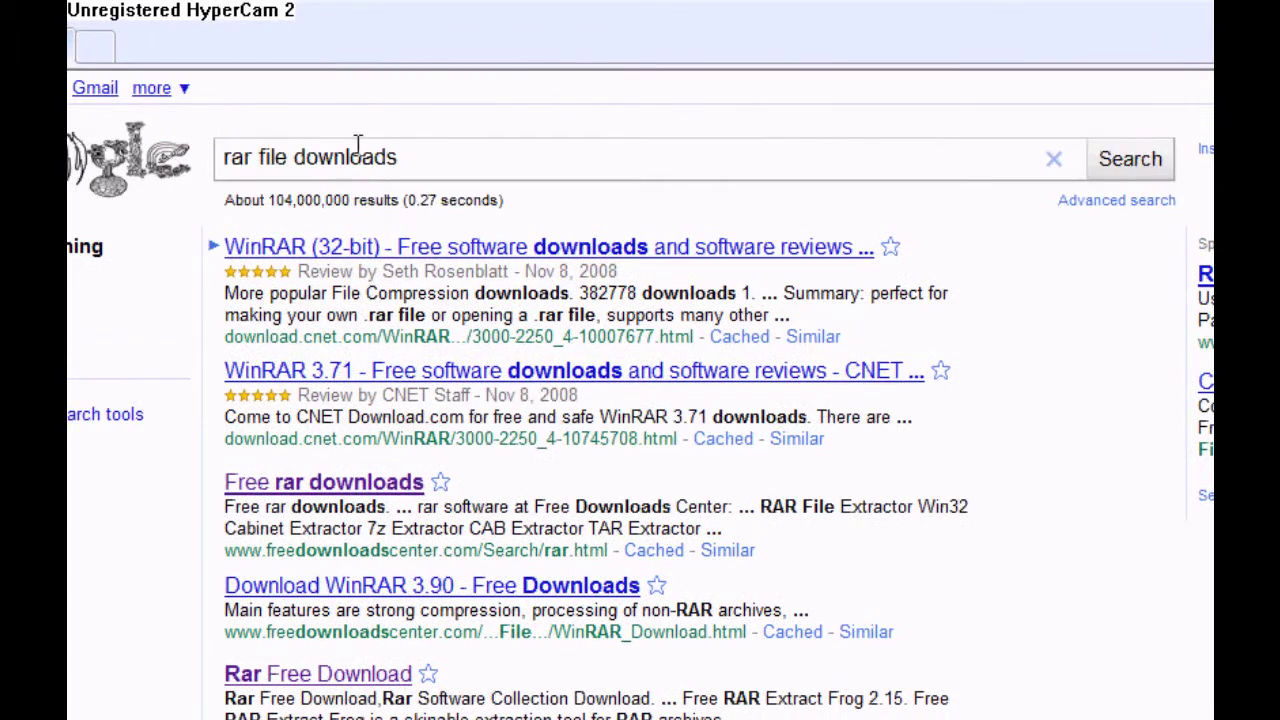
# Replace the "rar file downloads" query with a Google search for "storm bringer rock and roll paridise".
pyautogui.doubleClick(398, 157)
pyautogui.click(400, 157)
pyautogui.hotkey('ctrl', 'a')
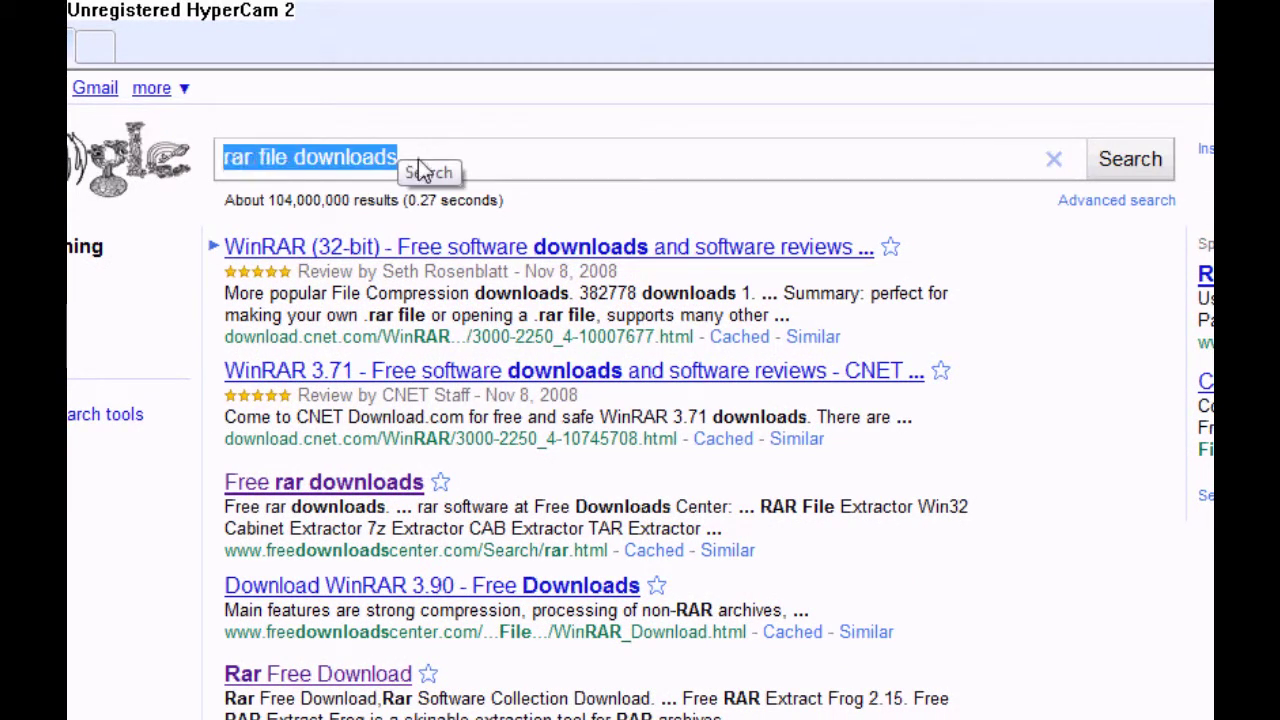
pyautogui.hotkey('ctrl', 'shift', 'Left')
pyautogui.click(476, 160)
pyautogui.press('BackSpace')
pyautogui.press('BackSpace')
pyautogui.press('BackSpace')
pyautogui.press('BackSpace')
pyautogui.press('BackSpace')
pyautogui.press('BackSpace')
pyautogui.press('BackSpace')
pyautogui.press('BackSpace')
pyautogui.press('BackSpace')
pyautogui.press('BackSpace')
pyautogui.press('BackSpace')
pyautogui.press('BackSpace')
pyautogui.press('BackSpace')
pyautogui.press('BackSpace')
pyautogui.press('BackSpace')
pyautogui.press('BackSpace')
pyautogui.press('BackSpace')
pyautogui.press('BackSpace')
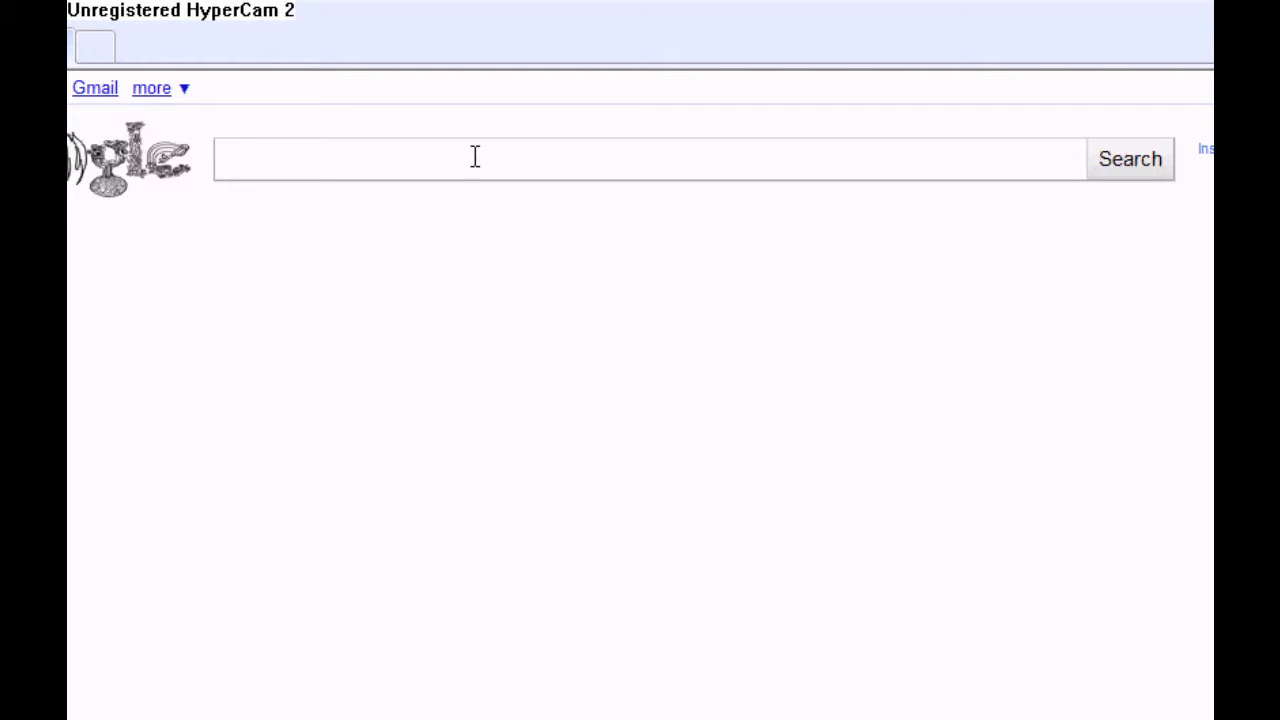
pyautogui.write('storm brin')
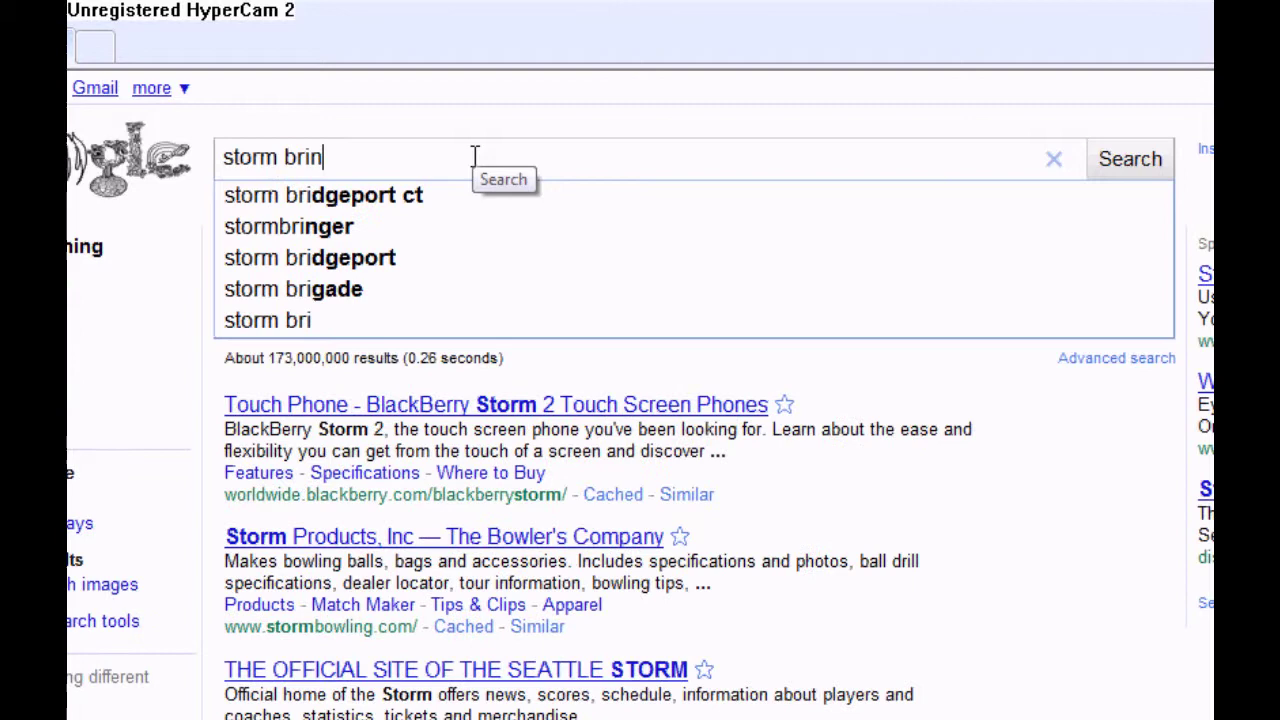
pyautogui.write('ger rock')
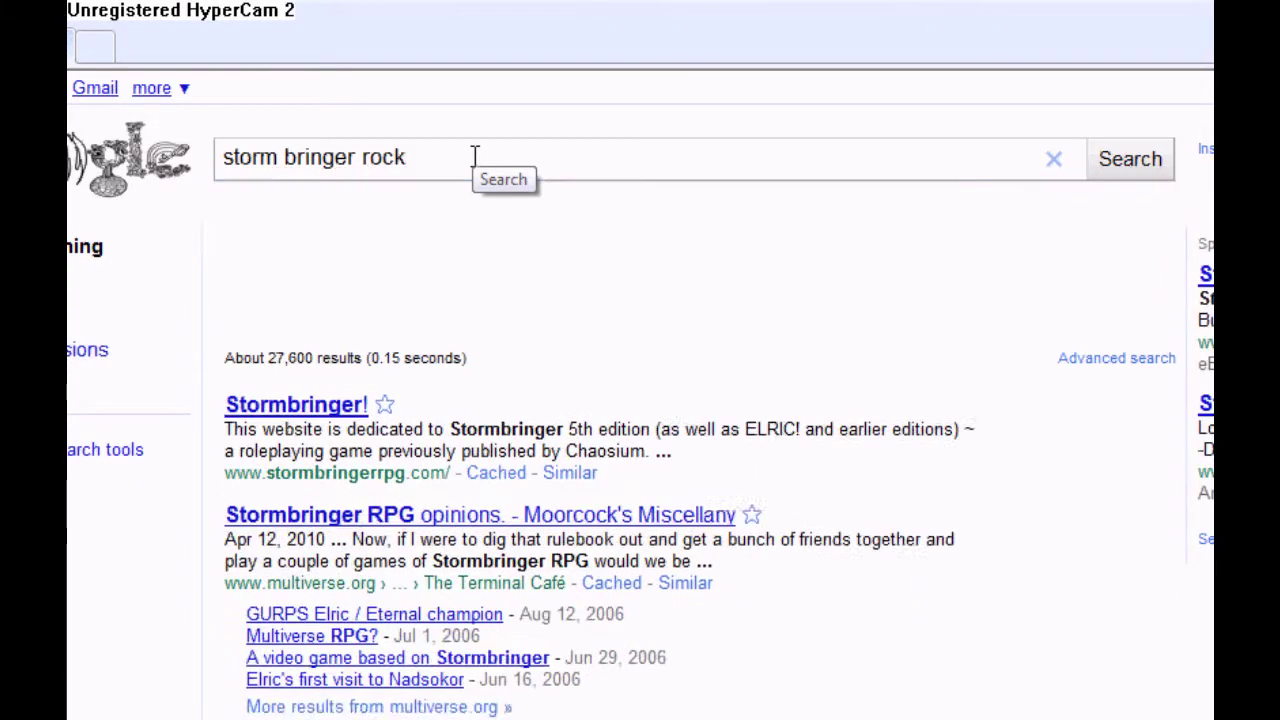
pyautogui.write(' and rol')
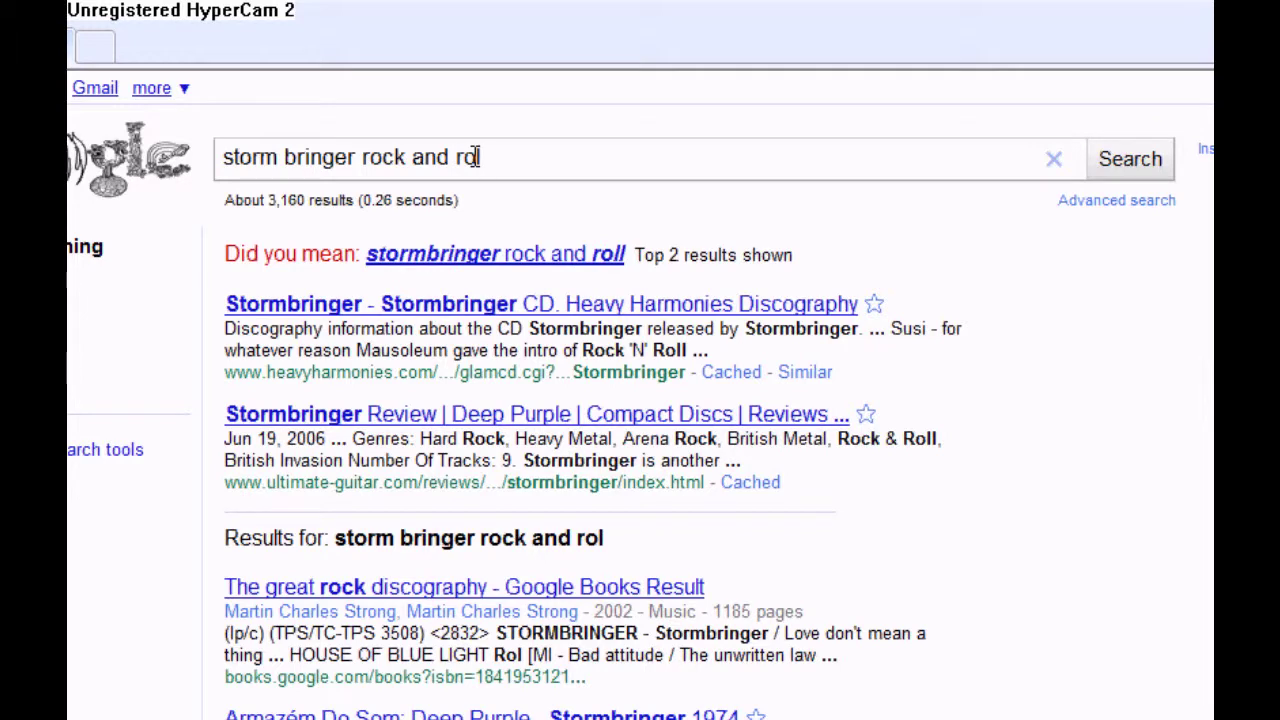
pyautogui.write('l parid')
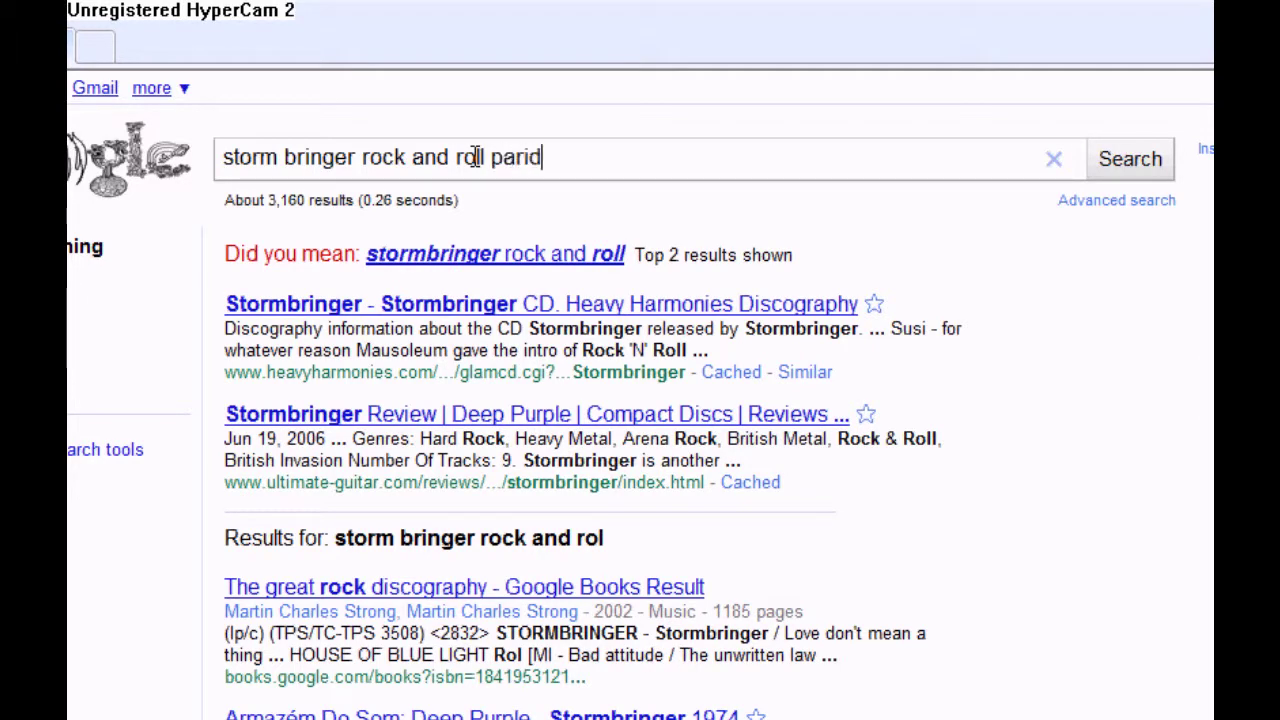
pyautogui.write('ise')
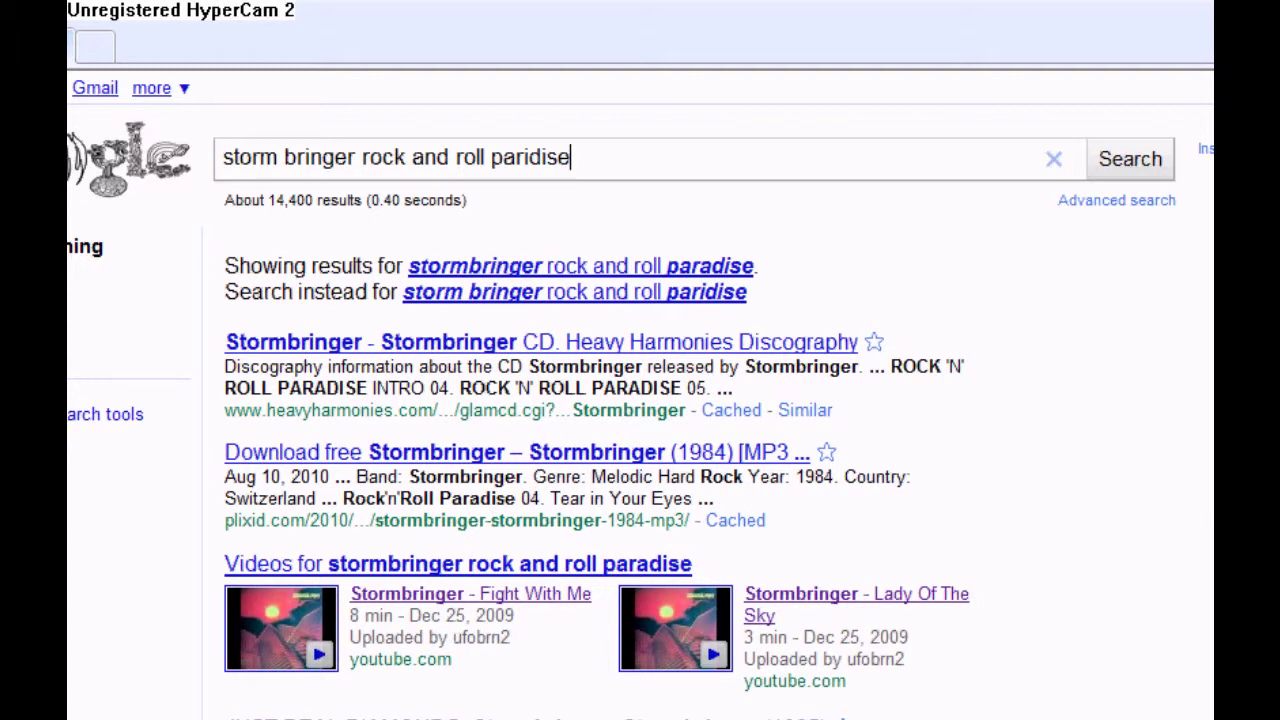
# View the Stormbringer (1985) page on the JUST REAL DIAMONDS blog and return to the search results.
pyautogui.click(525, 717)
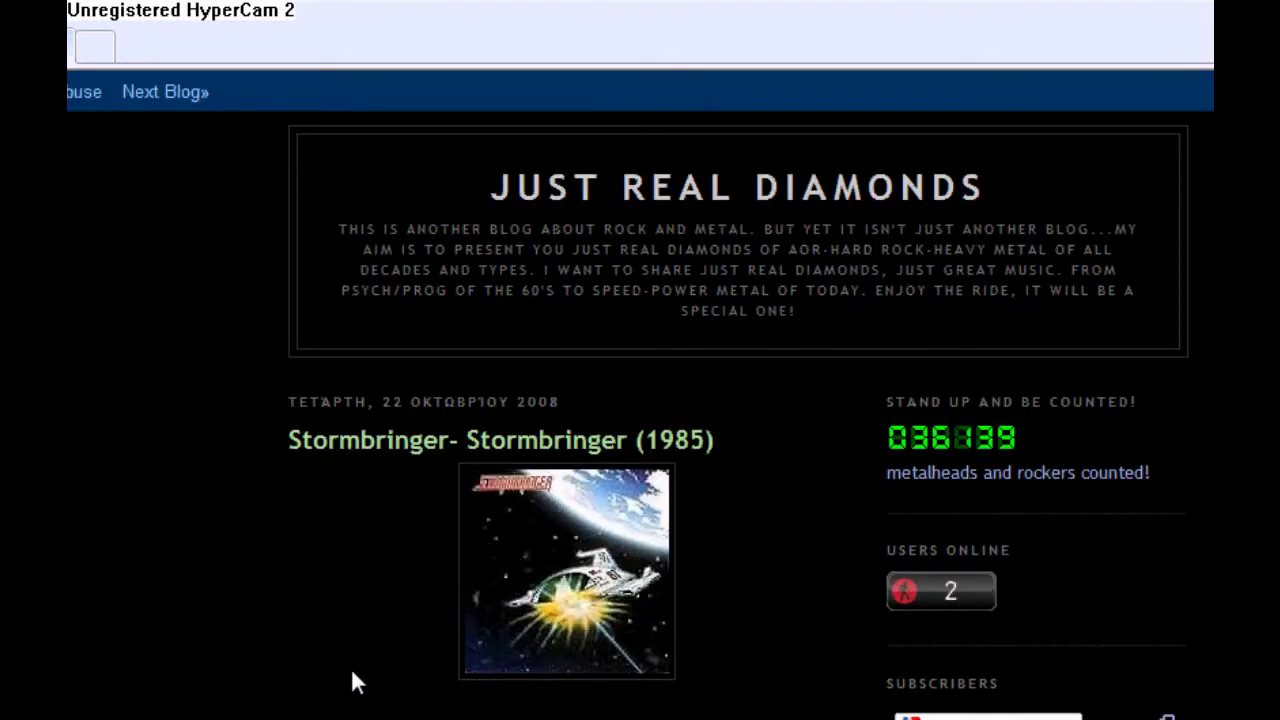
pyautogui.hotkey('alt', 'Left')
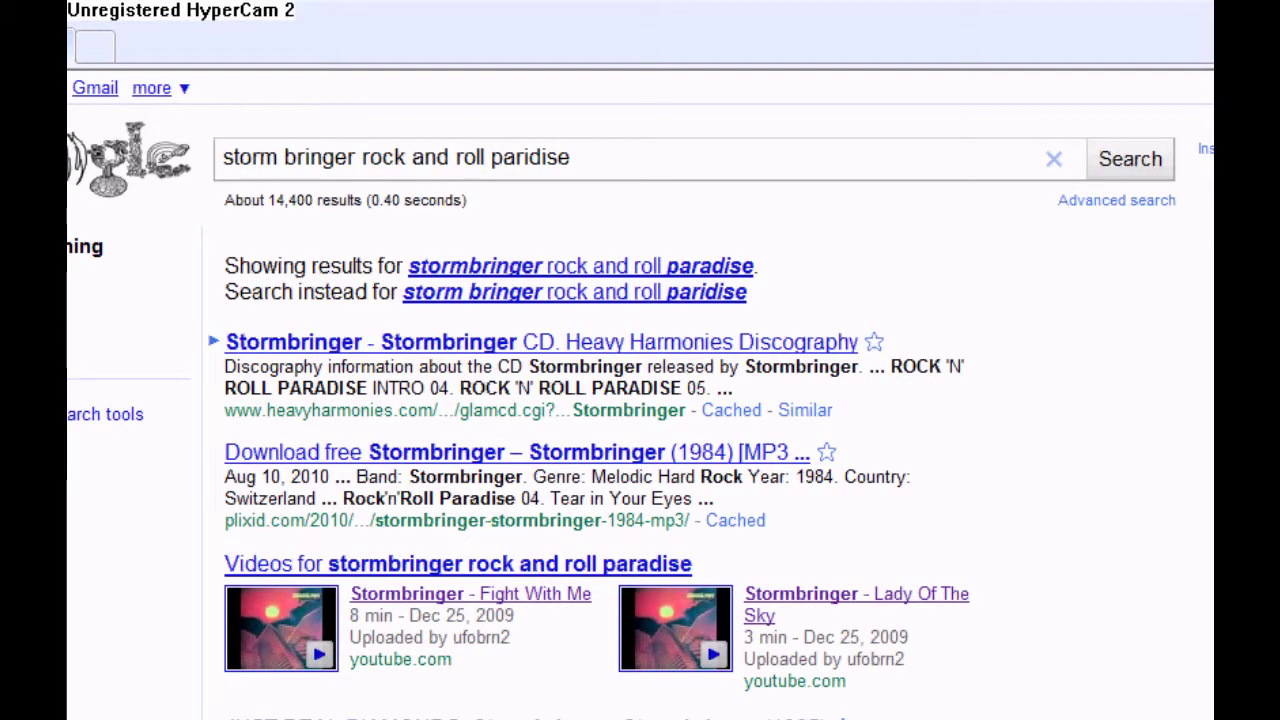
pyautogui.scroll(-10, 640, 400)
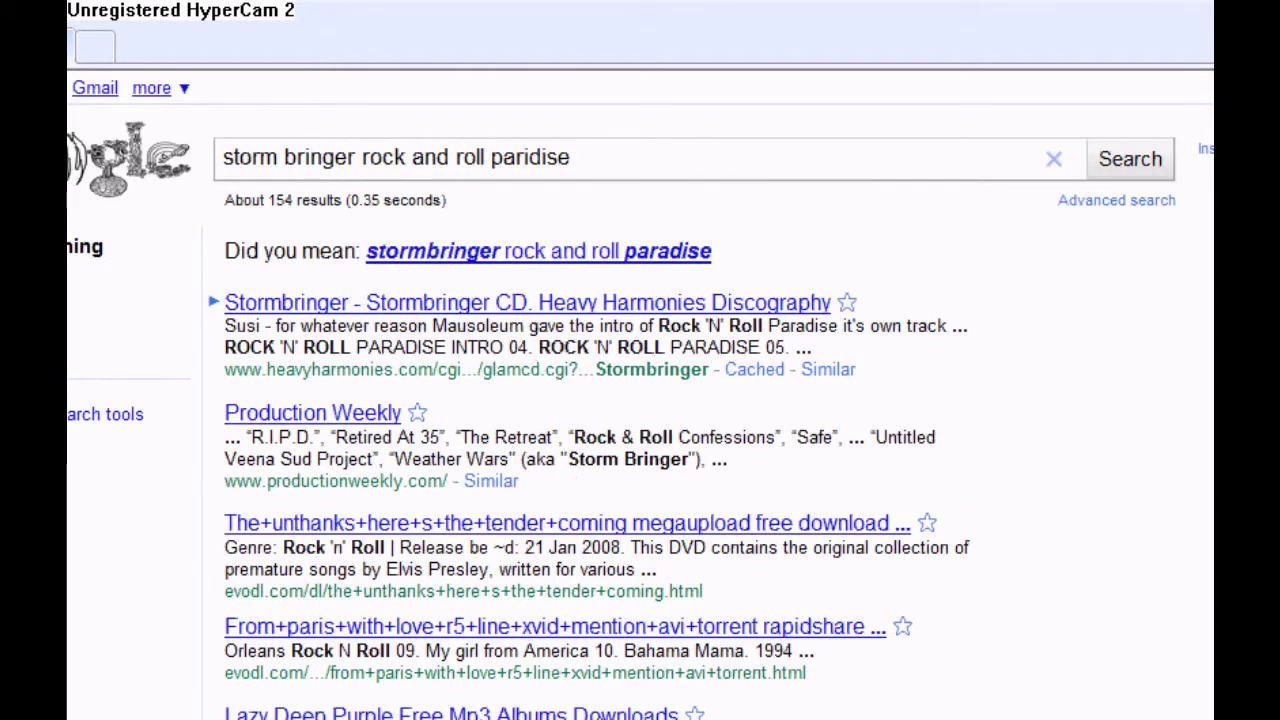
# Look through the results for "stormbringer rock and roll paradise" through page 2 and open the Vinyl Record Collectors Paradise's Blog result.
pyautogui.scroll(-10, 640, 400)
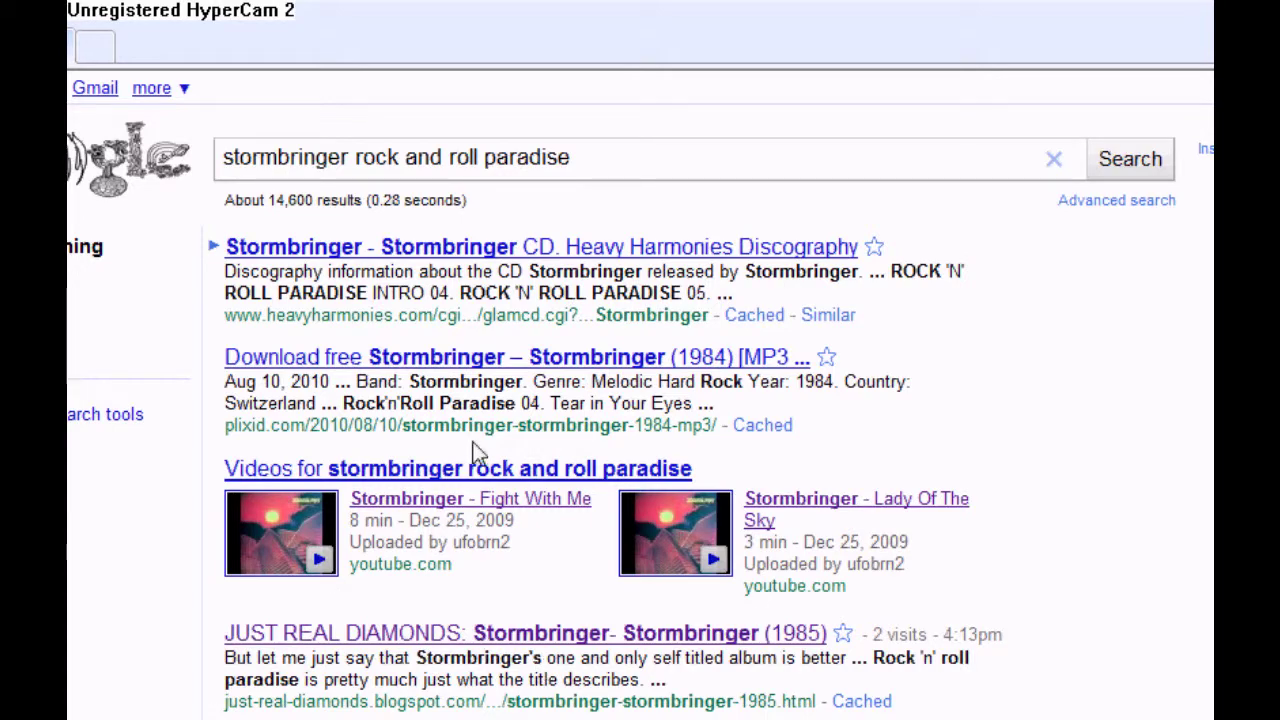
pyautogui.scroll(-3, 478, 463)
pyautogui.scroll(-5, 478, 463)
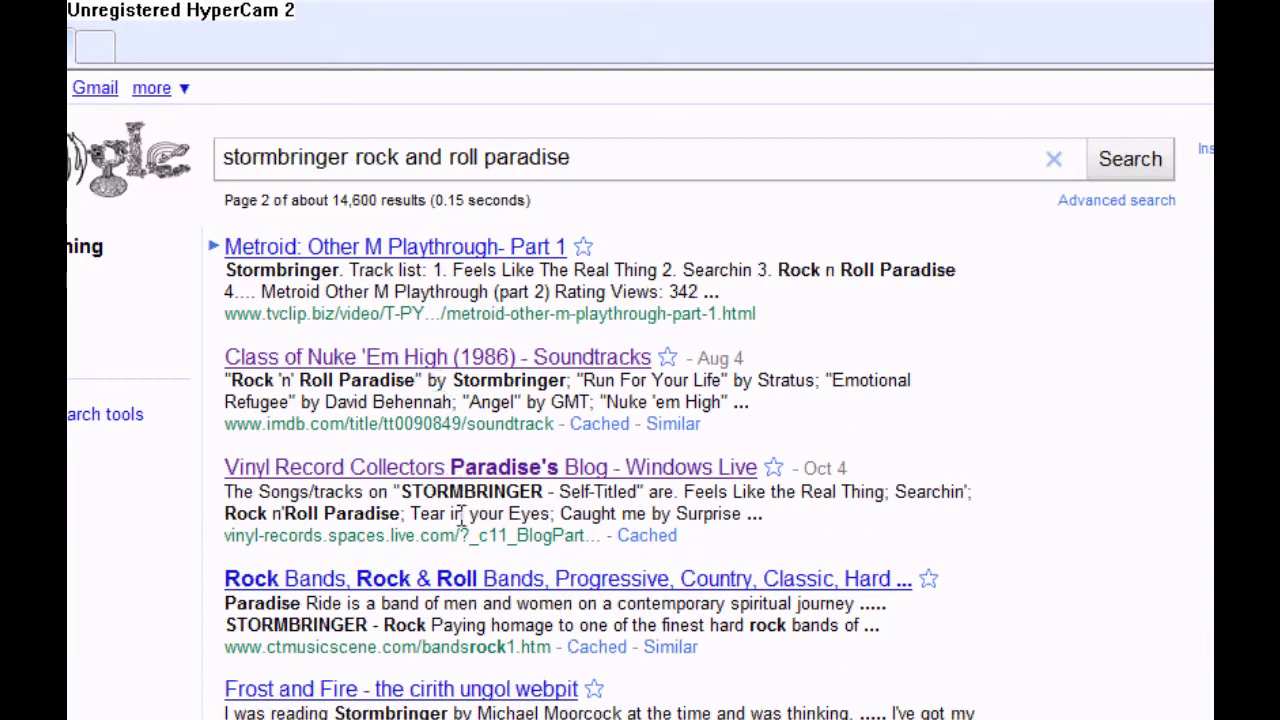
pyautogui.click(441, 474)
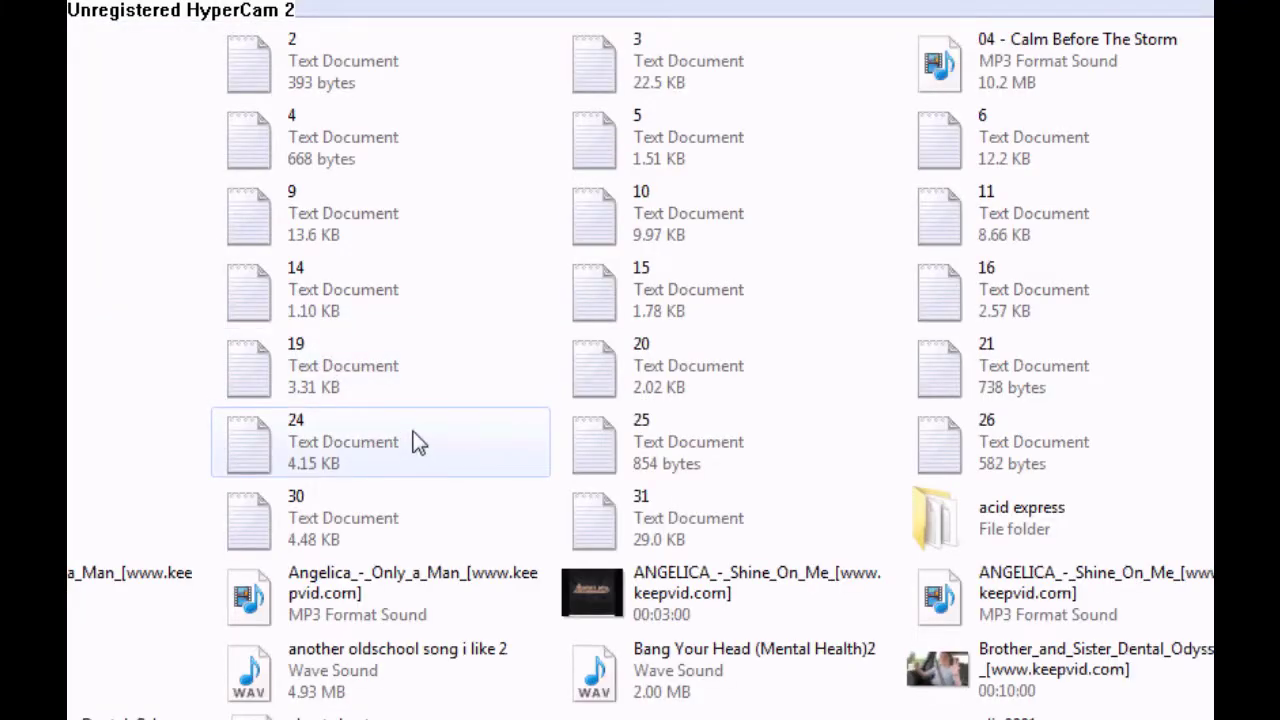
# Find the Stormbringer_-1985 rar compressed file in the Recycle Bin, restore it and close the window.
pyautogui.scroll(-5, 418, 443)
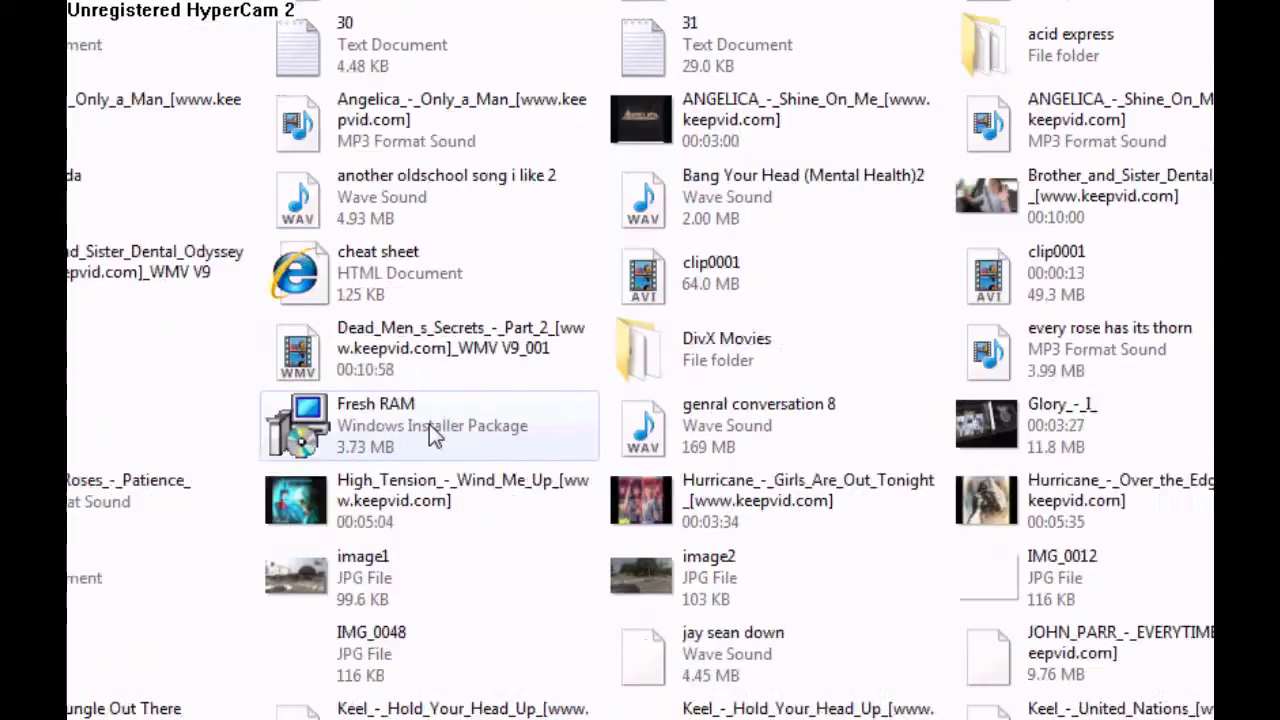
pyautogui.scroll(-3, 432, 432)
pyautogui.scroll(-3, 436, 432)
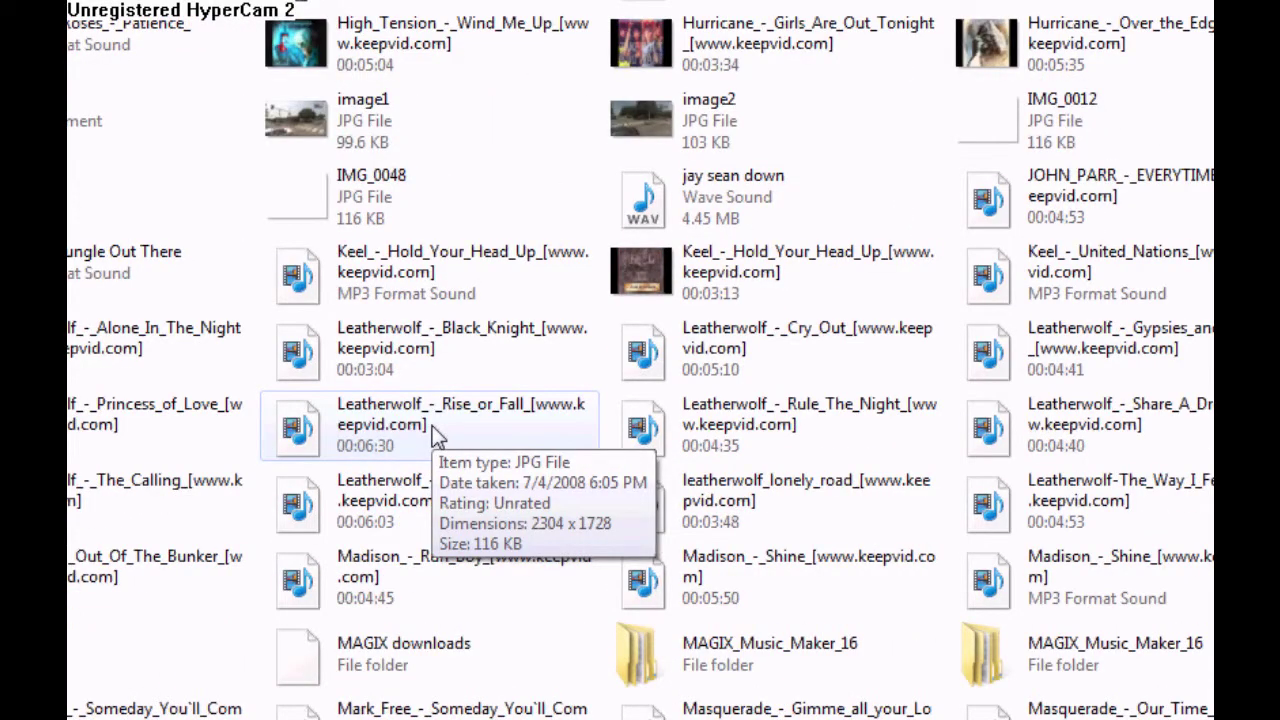
pyautogui.scroll(-6, 436, 432)
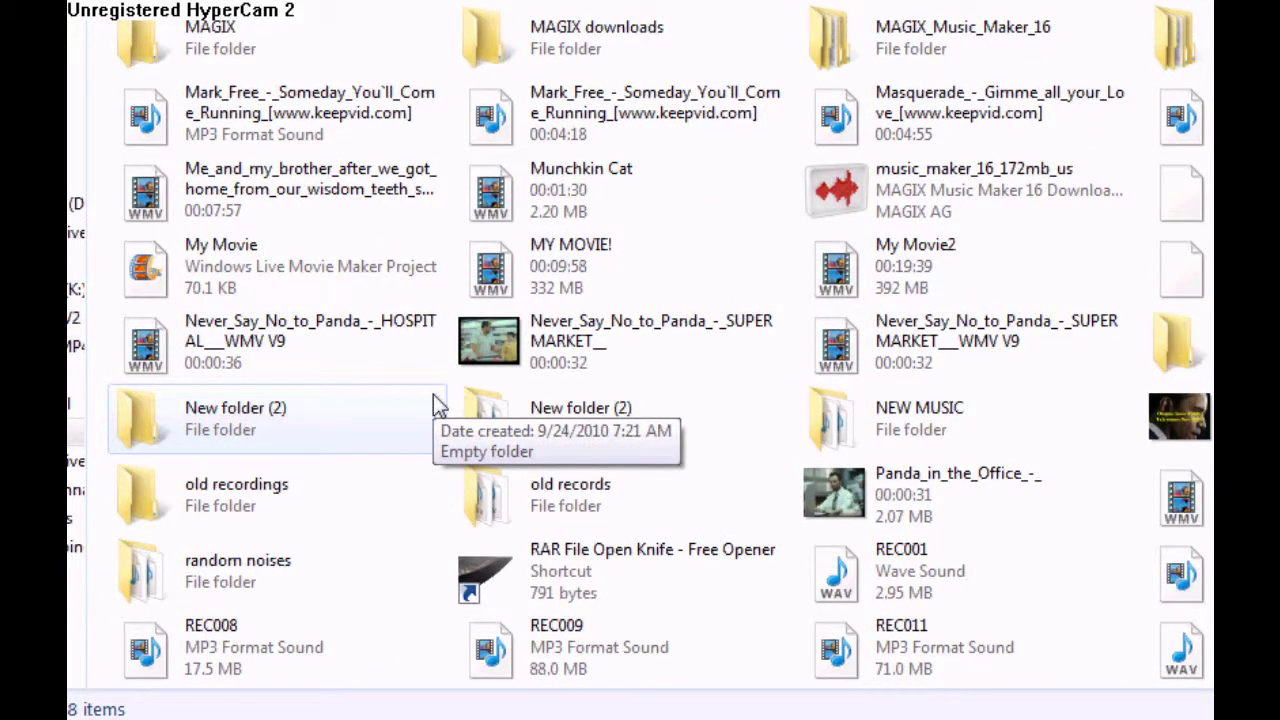
pyautogui.scroll(-3, 437, 405)
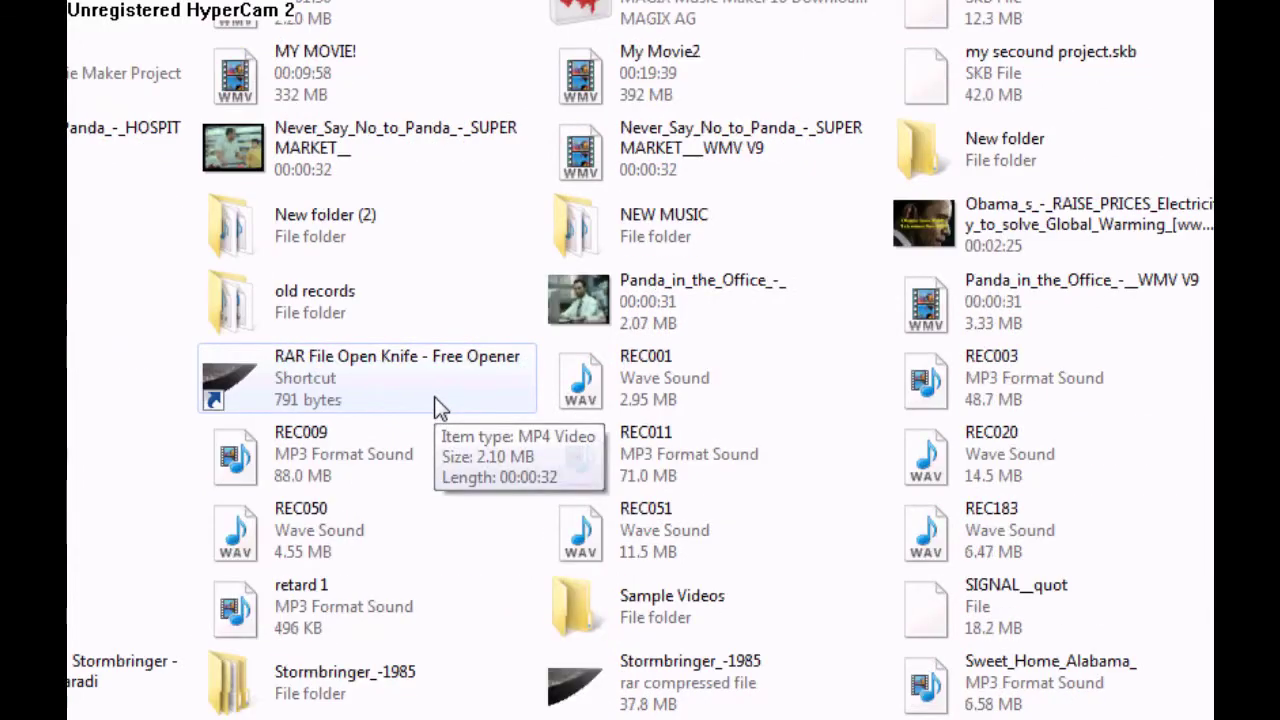
pyautogui.click(354, 379)
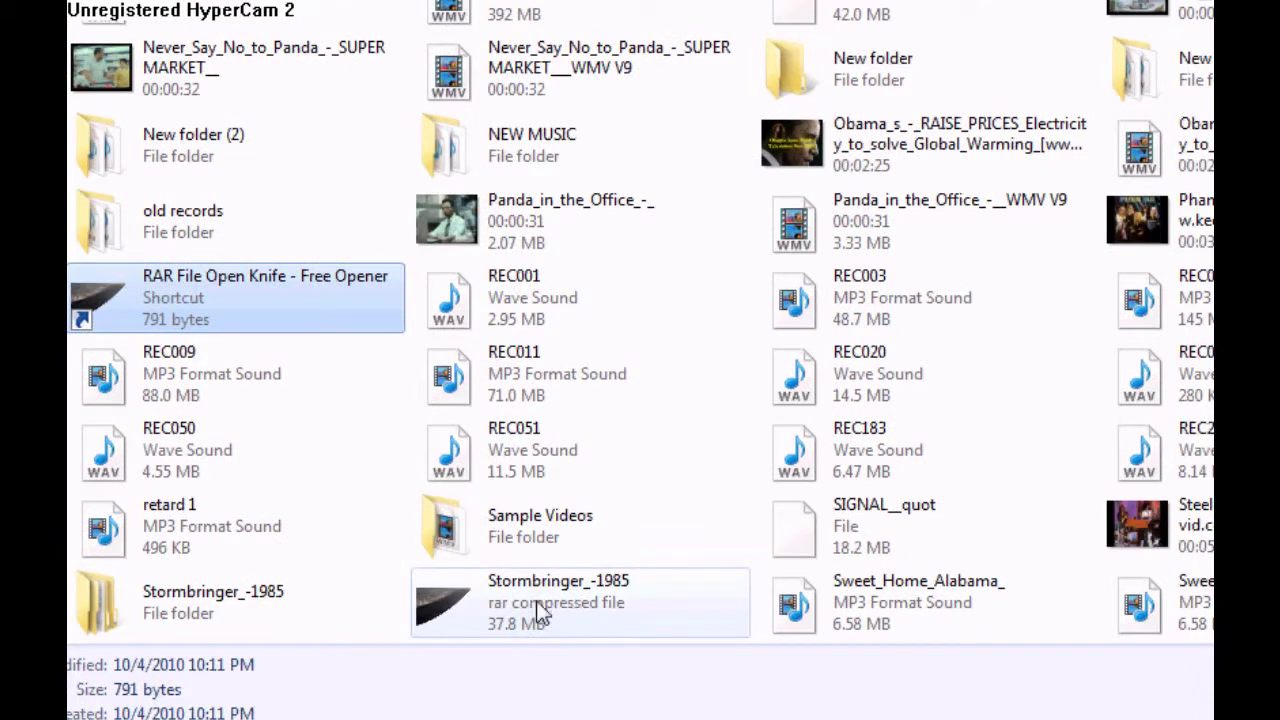
pyautogui.rightClick(588, 631)
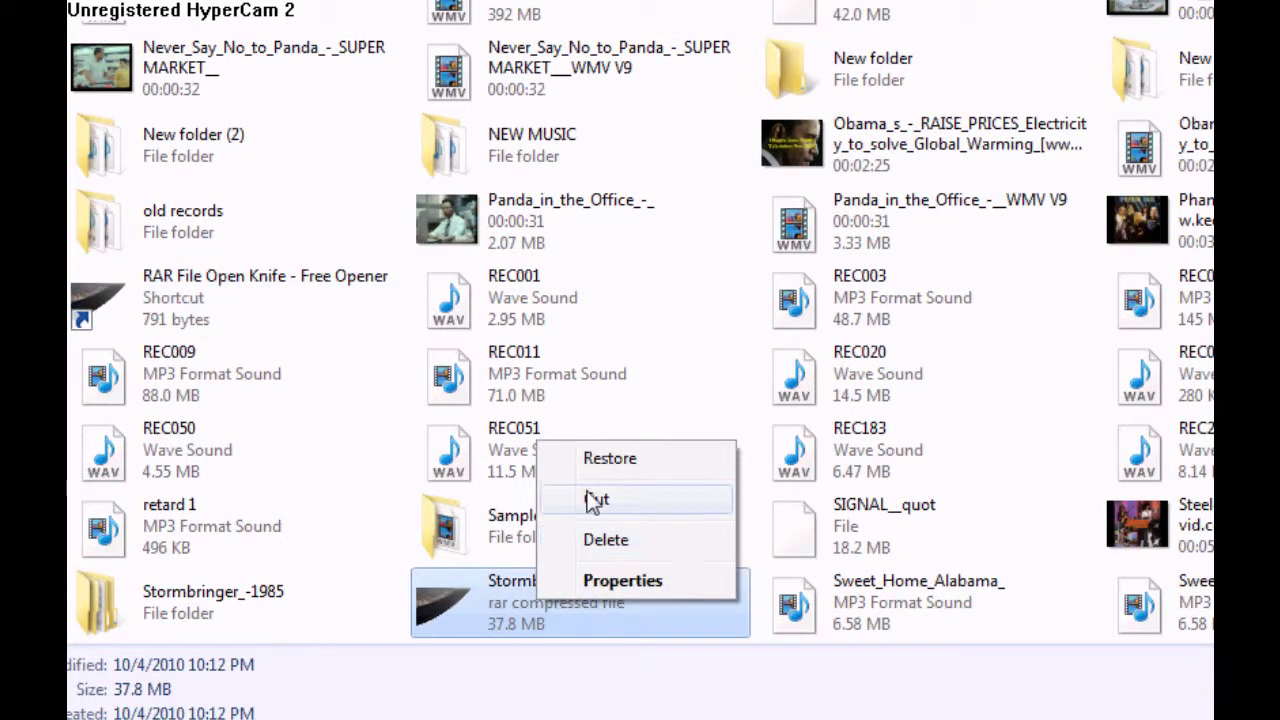
pyautogui.click(605, 458)
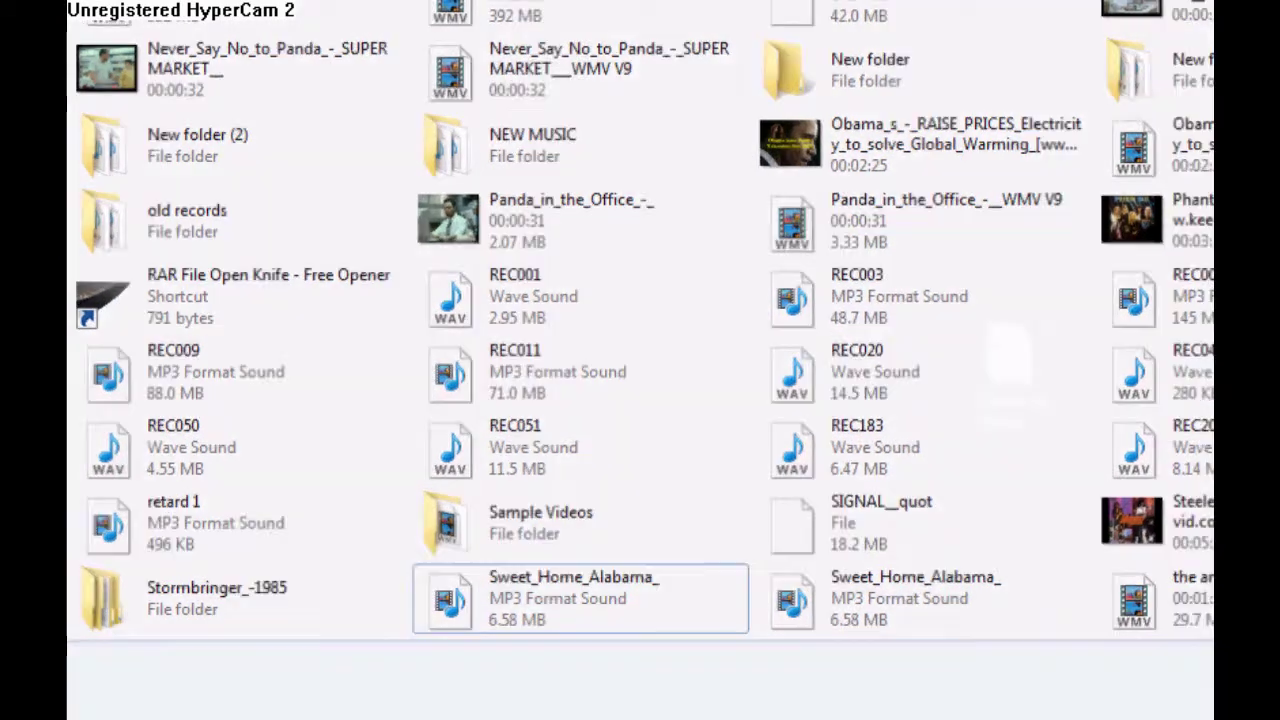
pyautogui.hotkey('alt', 'F4')
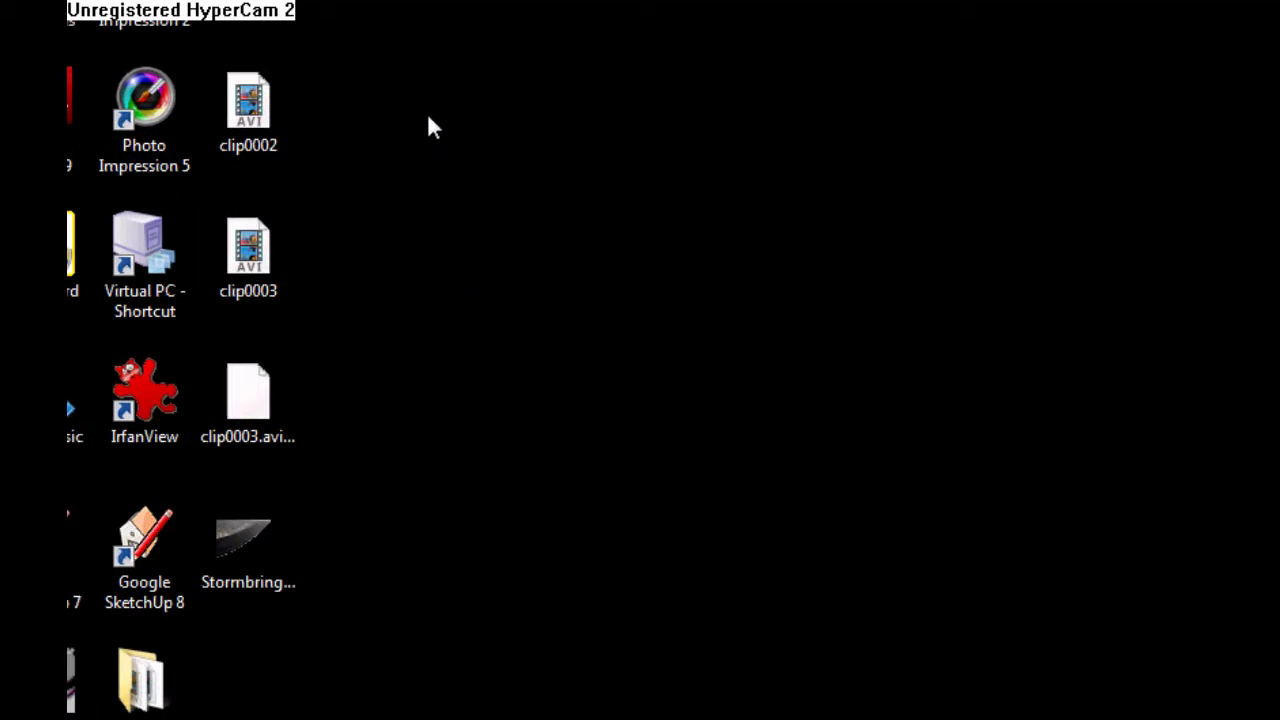
# Move the Stormbringer_-1985 archive to a free area of the desktop and extract it with RAR File Open Knife.
pyautogui.moveTo(229, 591); pyautogui.dragTo(539, 300)
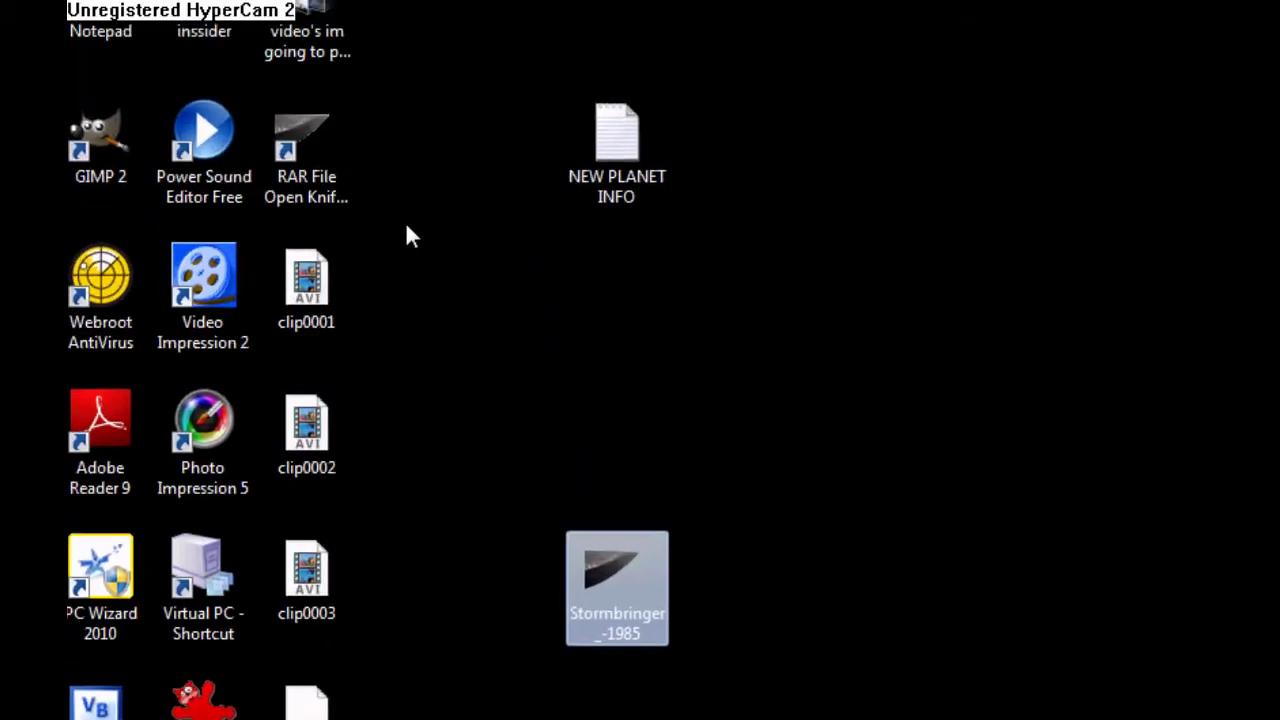
pyautogui.doubleClick(318, 184)
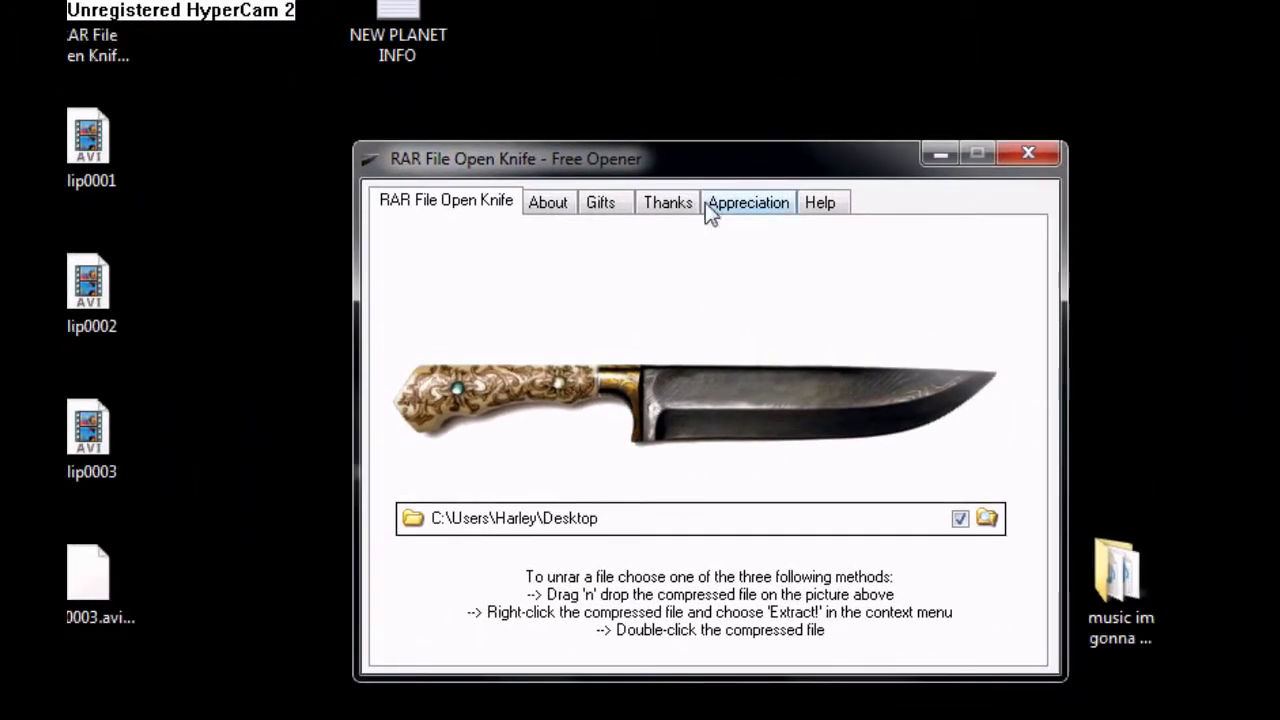
pyautogui.moveTo(708, 163); pyautogui.dragTo(741, 160)
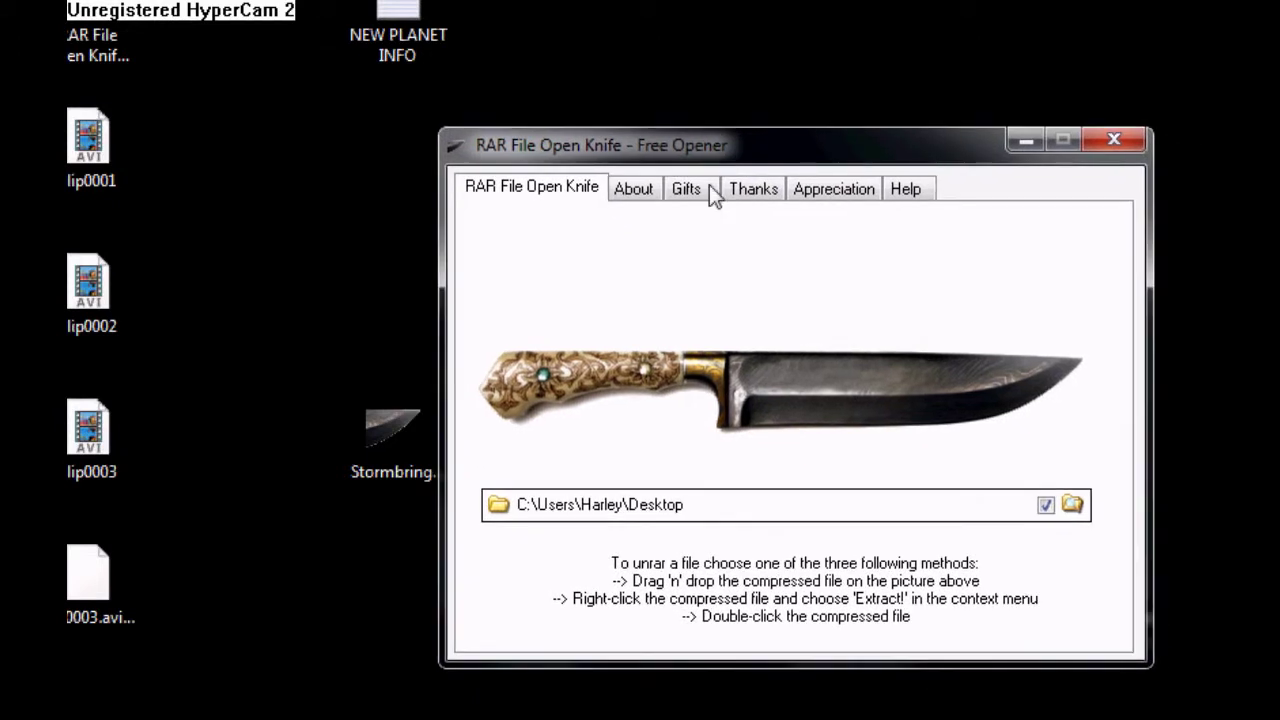
pyautogui.moveTo(401, 413); pyautogui.dragTo(626, 438)
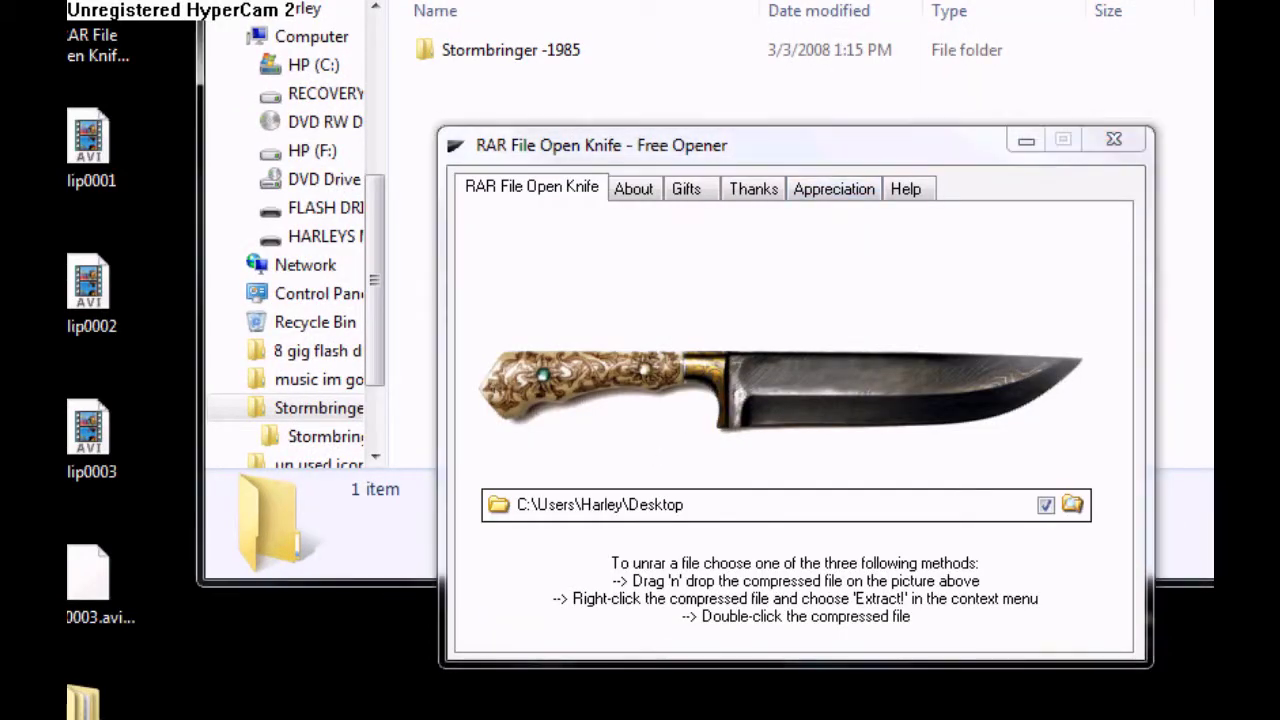
# Minimize RAR File Open Knife, view the tracks in the extracted Stormbringer -1985 folder and close the folder.
pyautogui.click(1025, 141)
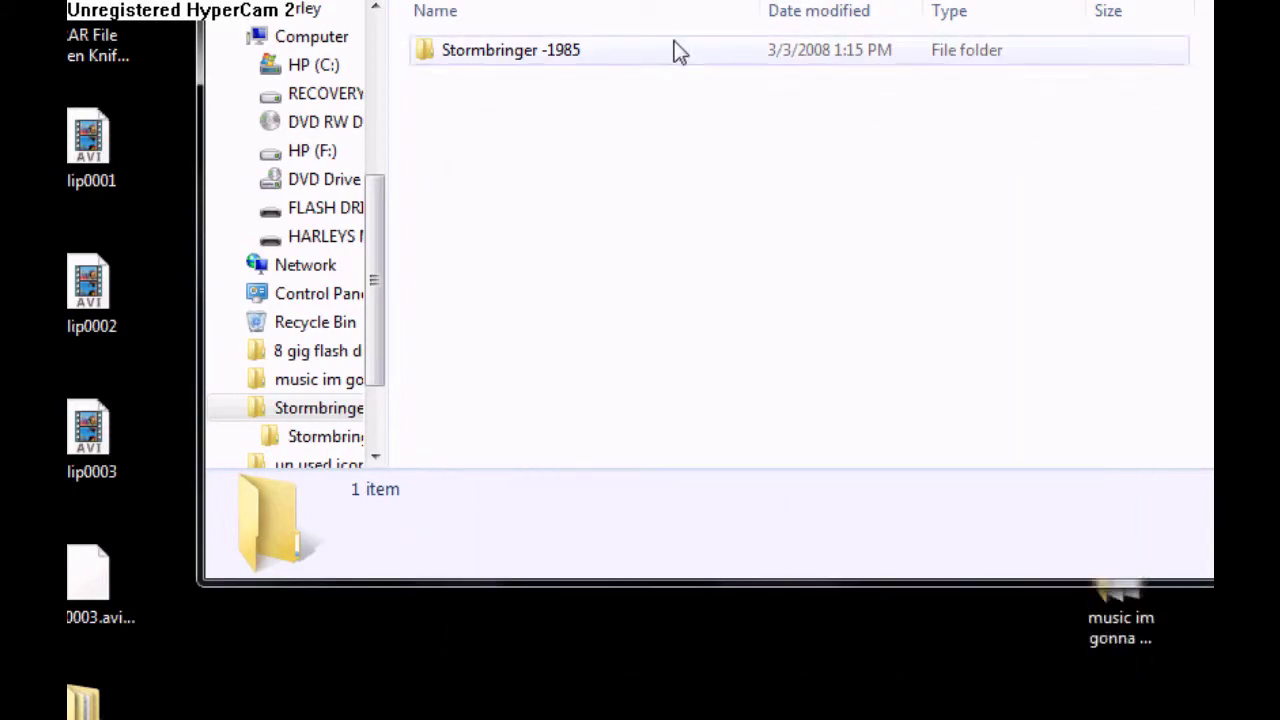
pyautogui.doubleClick(548, 52)
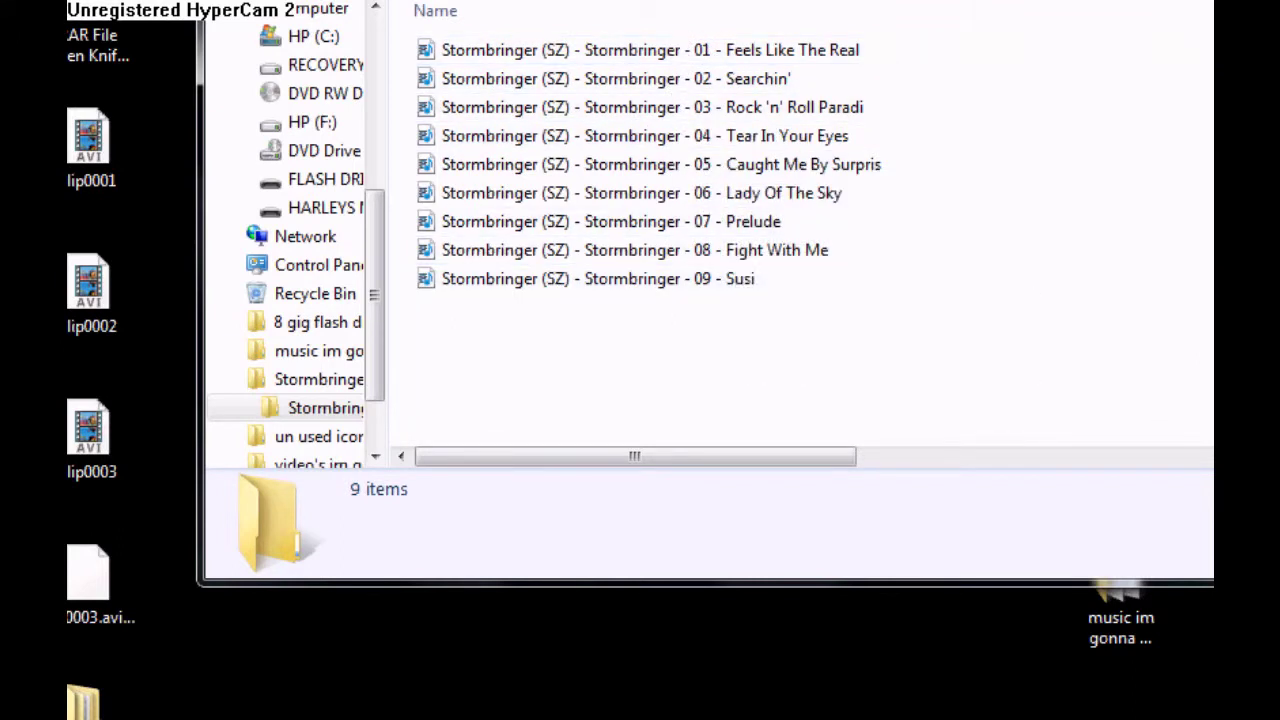
pyautogui.hotkey('alt', 'F4')
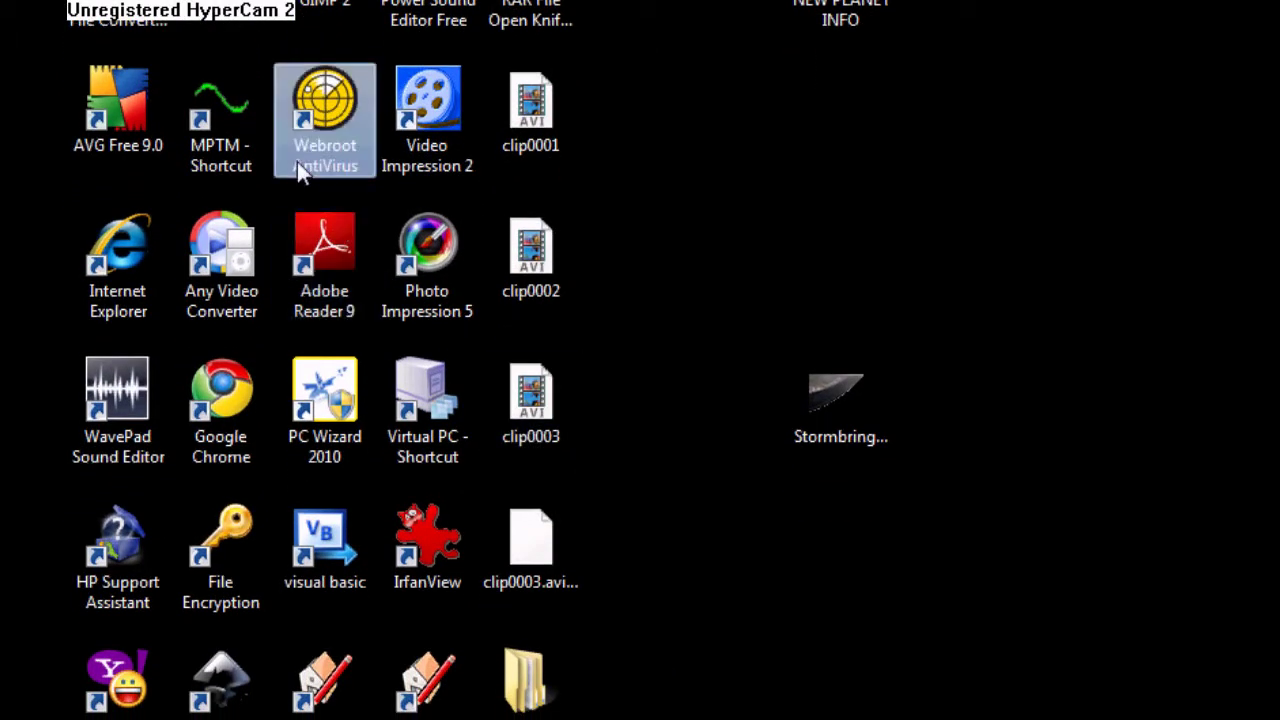
# View the Webroot AntiVirus home overview of sweeps, shields and updates, and close the program.
pyautogui.doubleClick(297, 161)
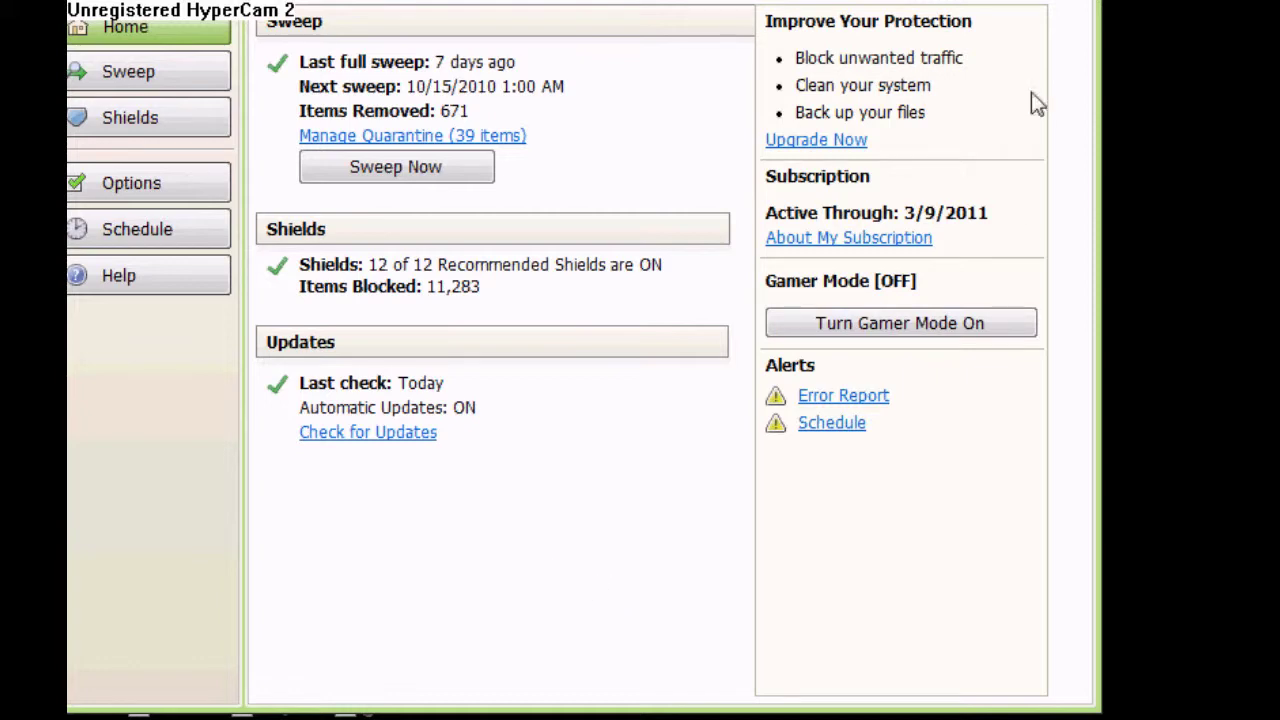
pyautogui.hotkey('alt', 'F4')
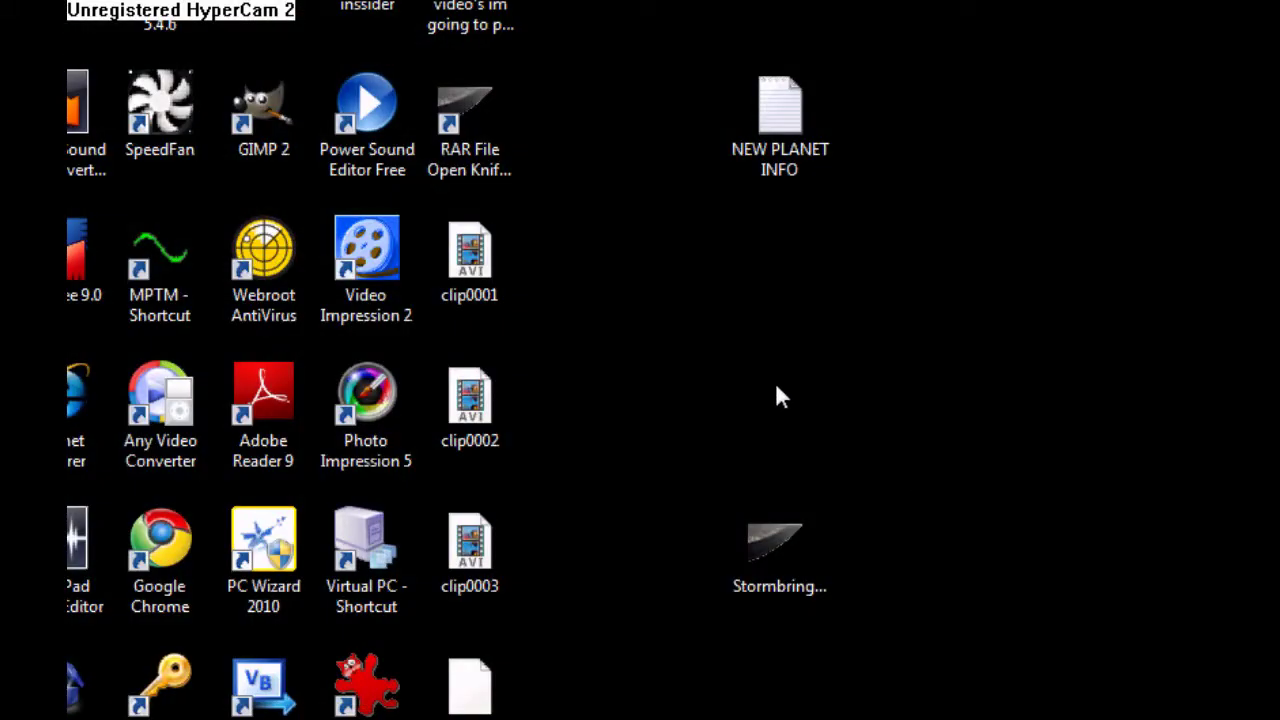